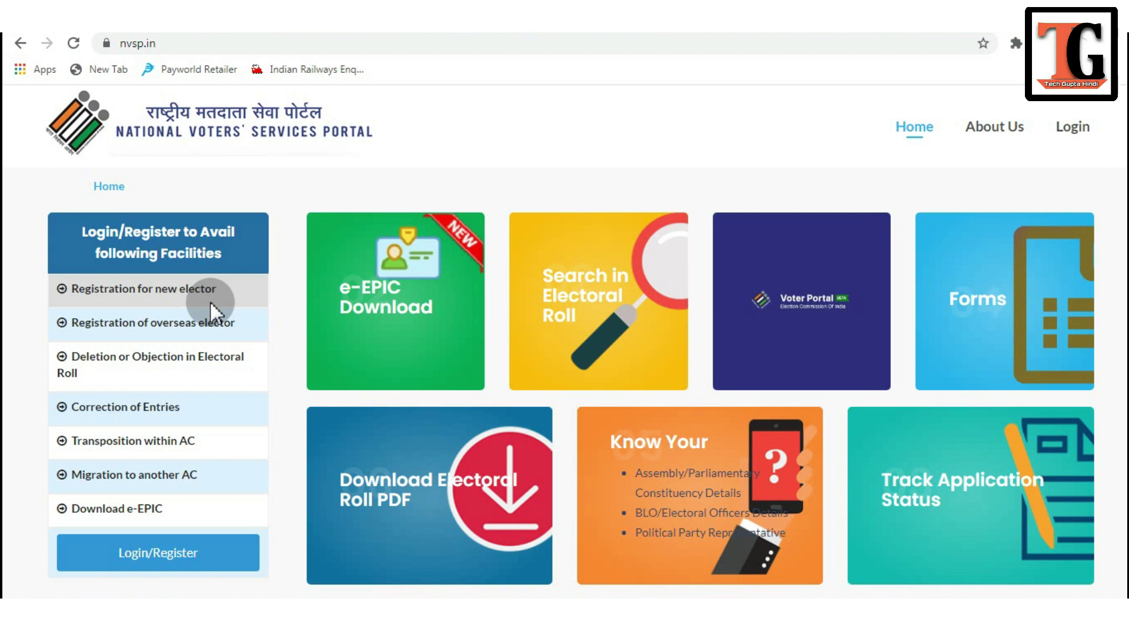
- Go from 'Registration for new elector' to the new-user account registration form
left_click(210, 302)
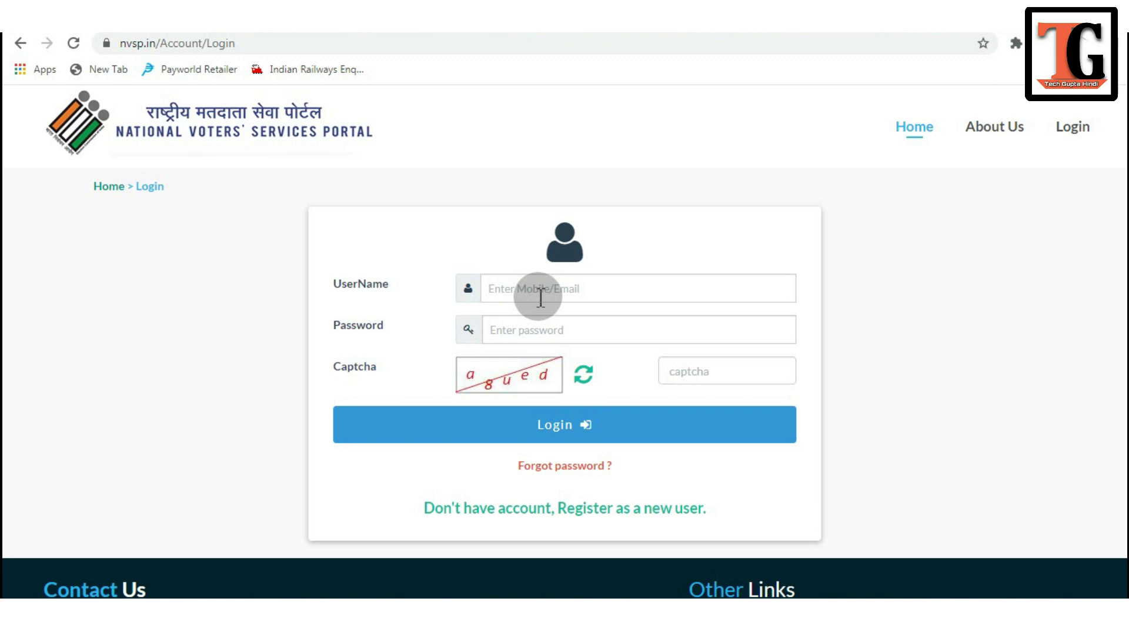
left_click(619, 511)
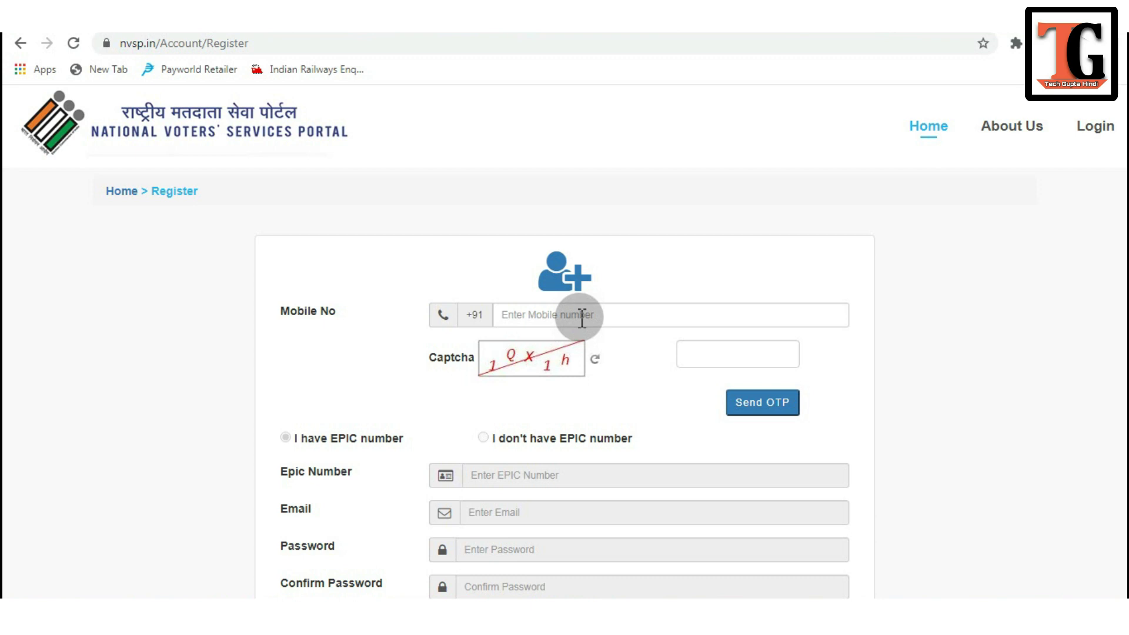
- Enter the mobile number and captcha, and request an OTP
left_click(563, 314)
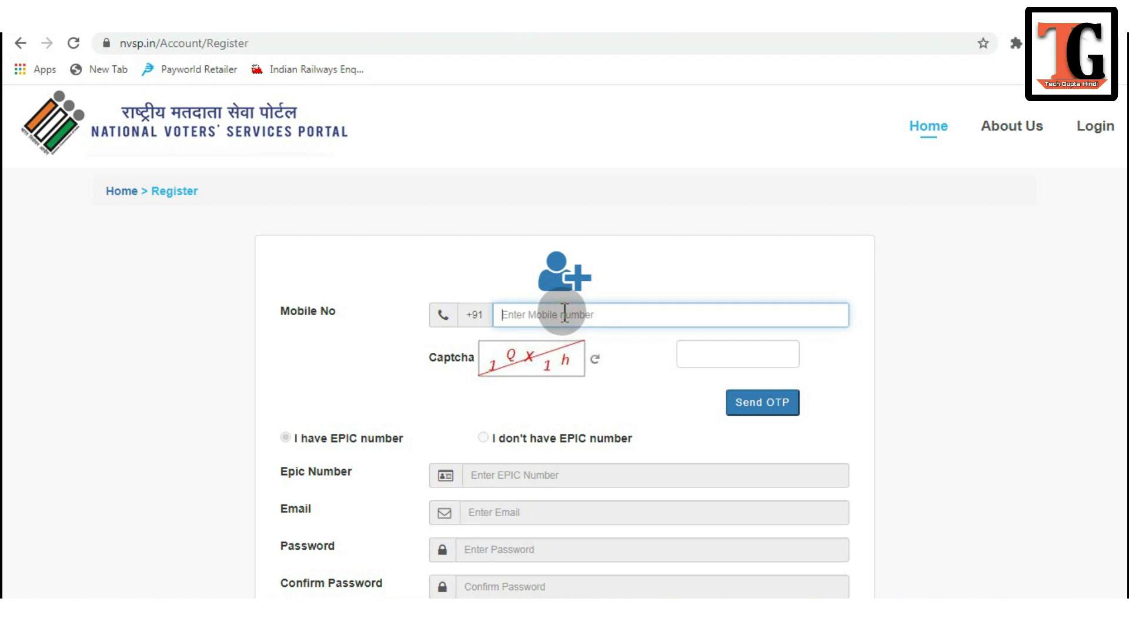
left_click(717, 350)
type("1QX1h")
left_click(764, 404)
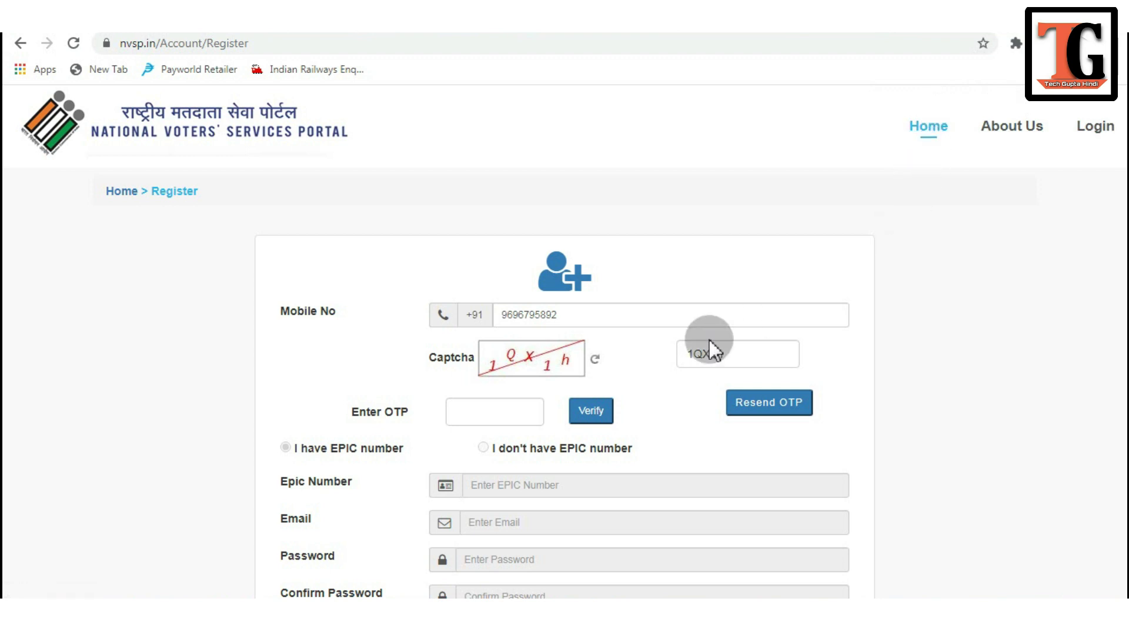
- Verify the mobile number with the SMS OTP and move down to the account details
left_click(514, 410)
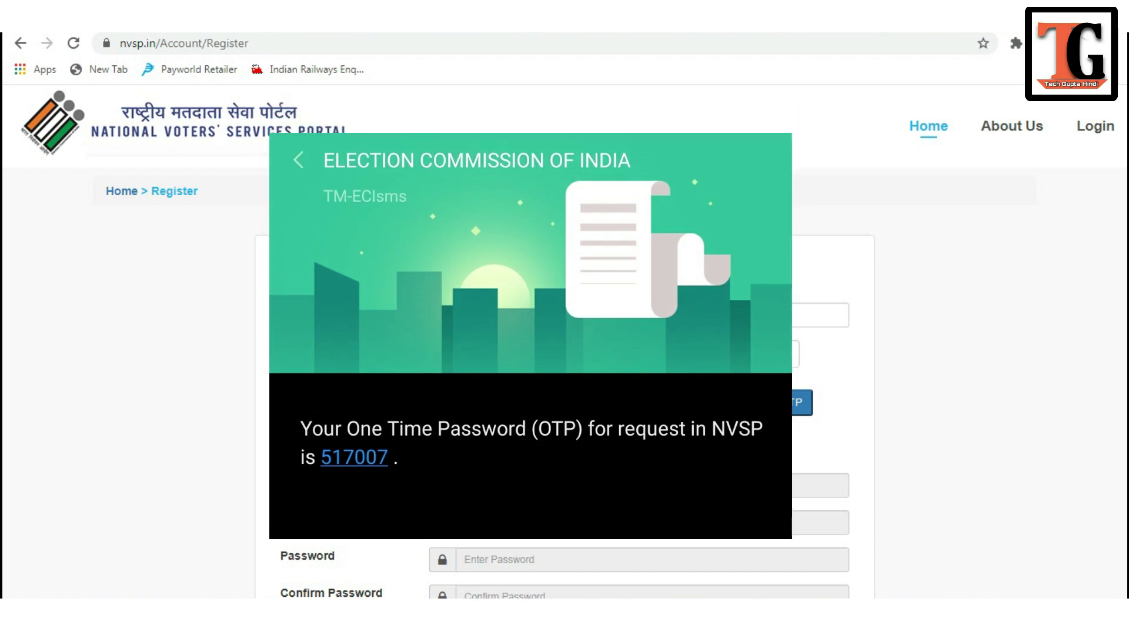
left_click(593, 415)
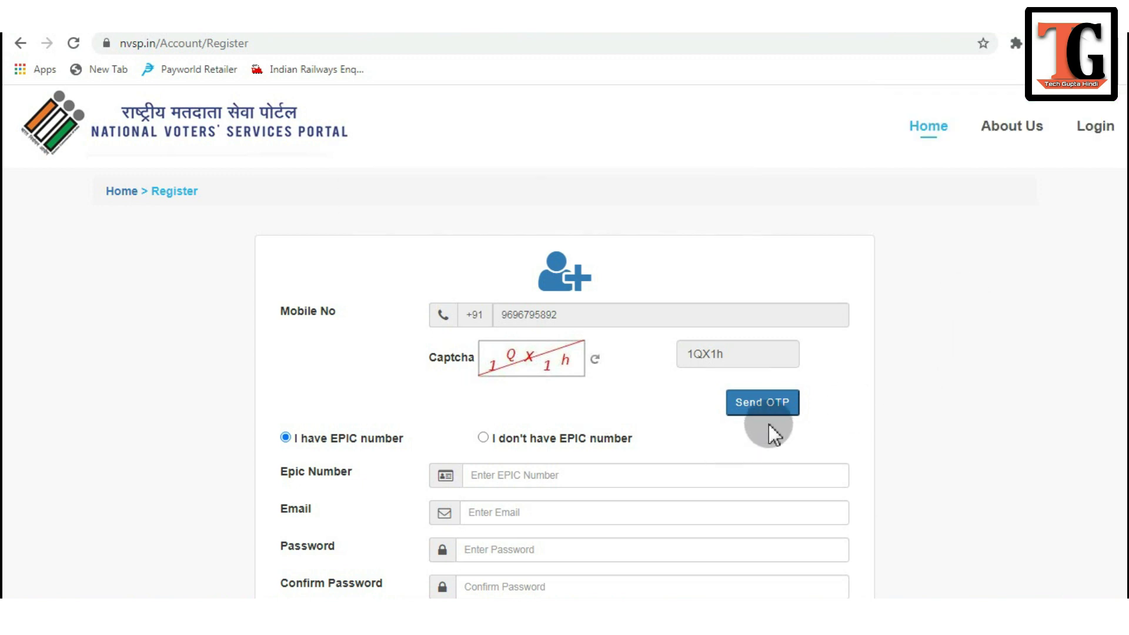
scroll(640, 389, "down", 1)
left_click(559, 550)
left_click(492, 510)
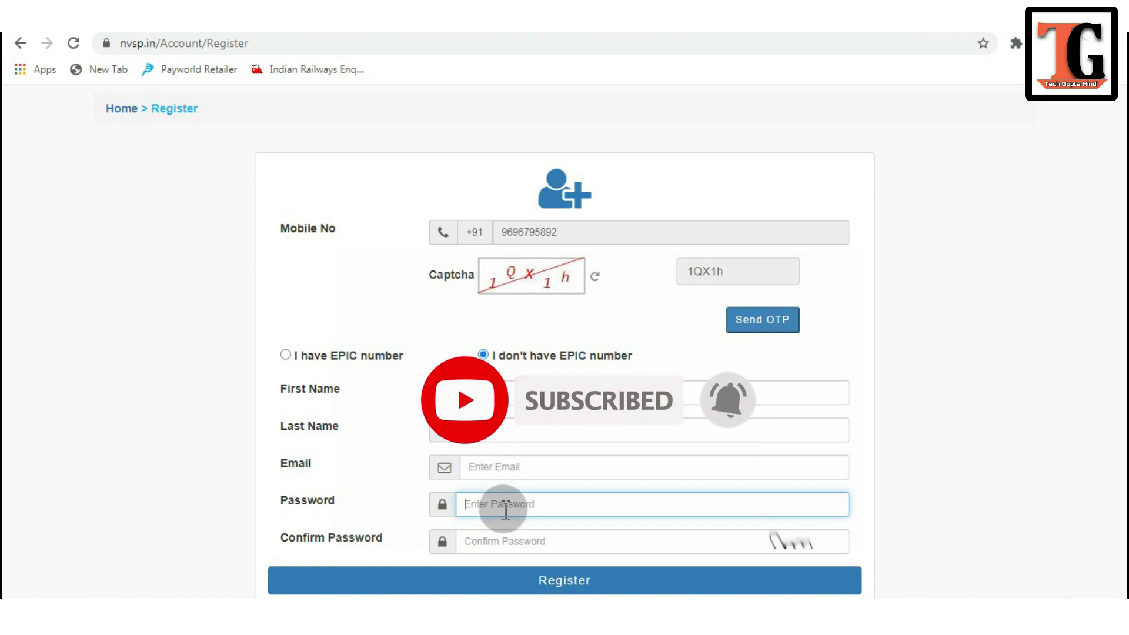
- Enter and confirm the account password, then submit the registration
type("••••••")
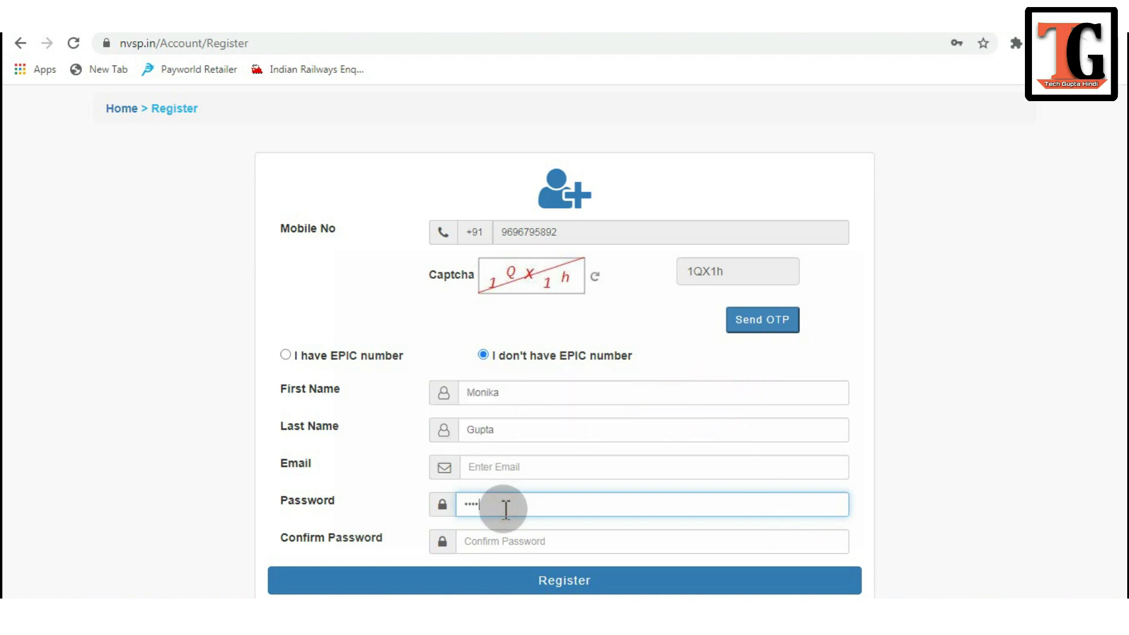
type("••••")
key("Tab")
type("•••••••")
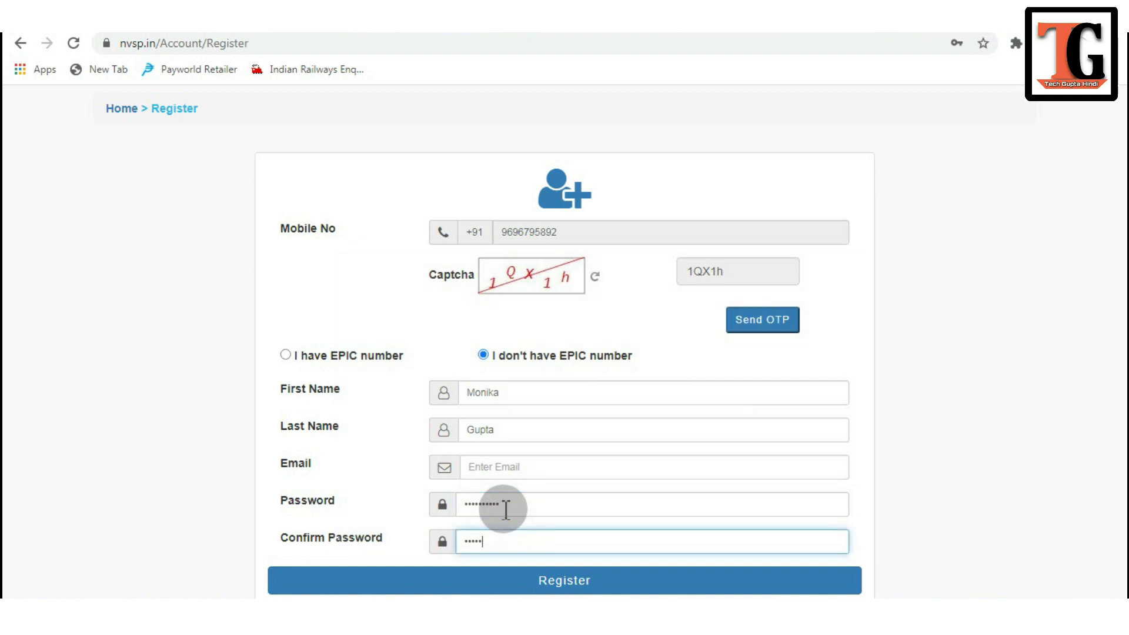
type("•••")
scroll(505, 509, "down", 3)
right_click(505, 510)
left_click(423, 421)
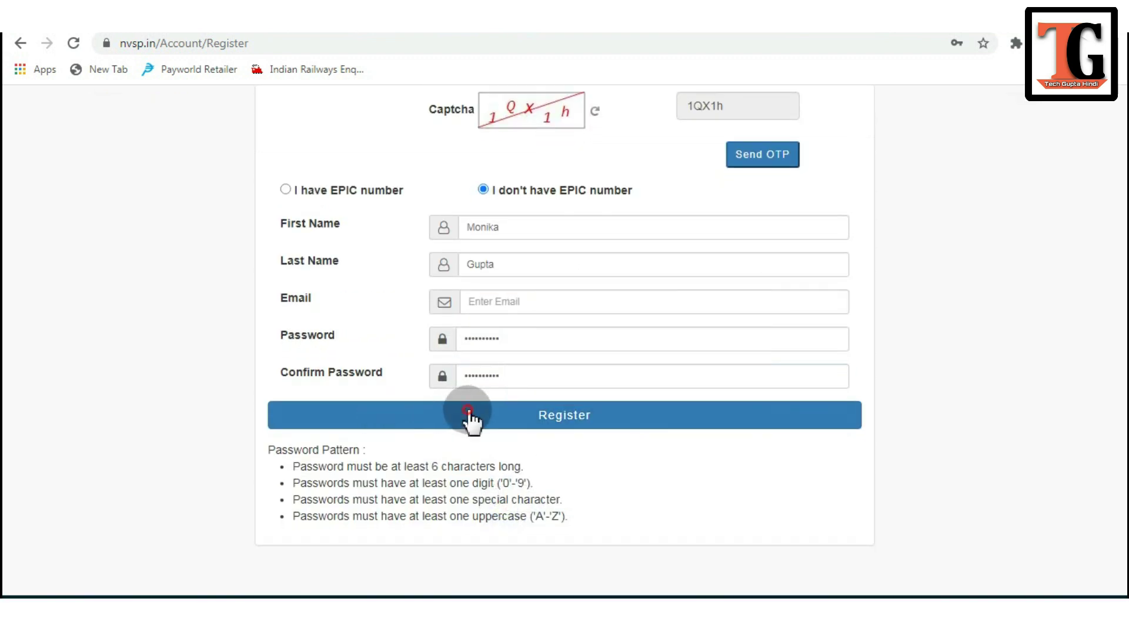
left_click(470, 419)
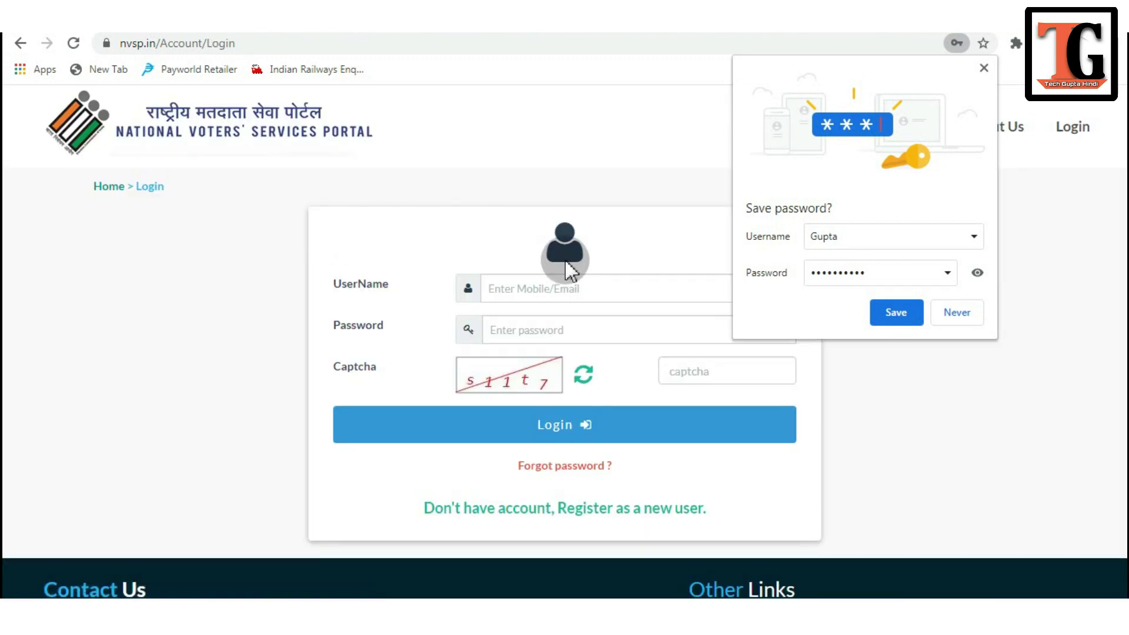
- Decline Chrome's password saving and log in with the mobile number, password and captcha
left_click(960, 315)
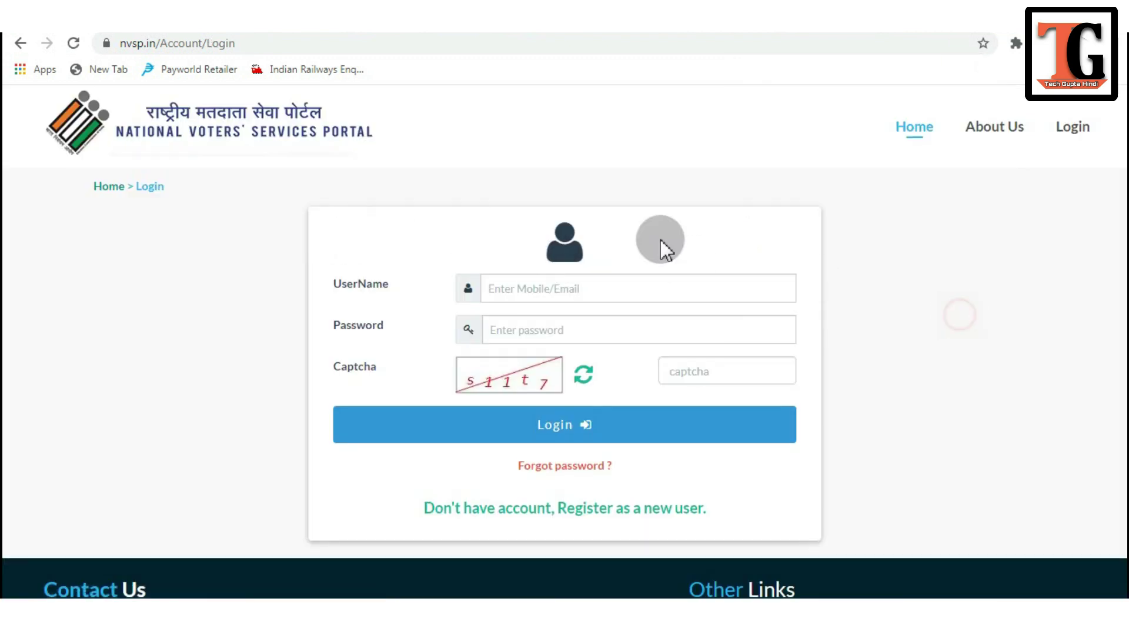
left_click(582, 288)
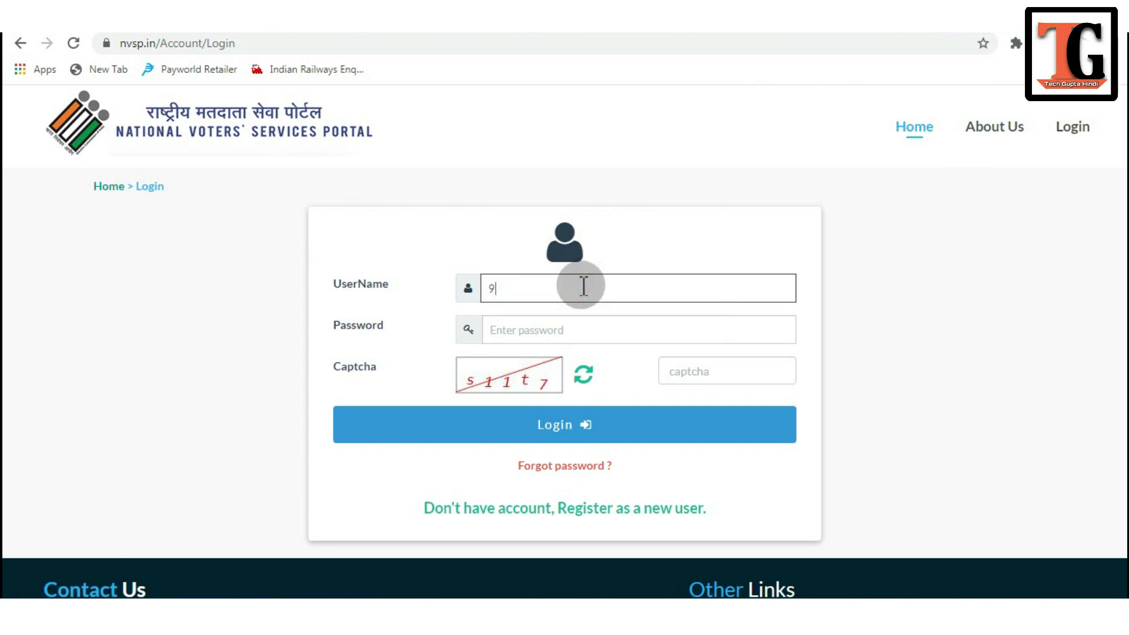
left_click(582, 334)
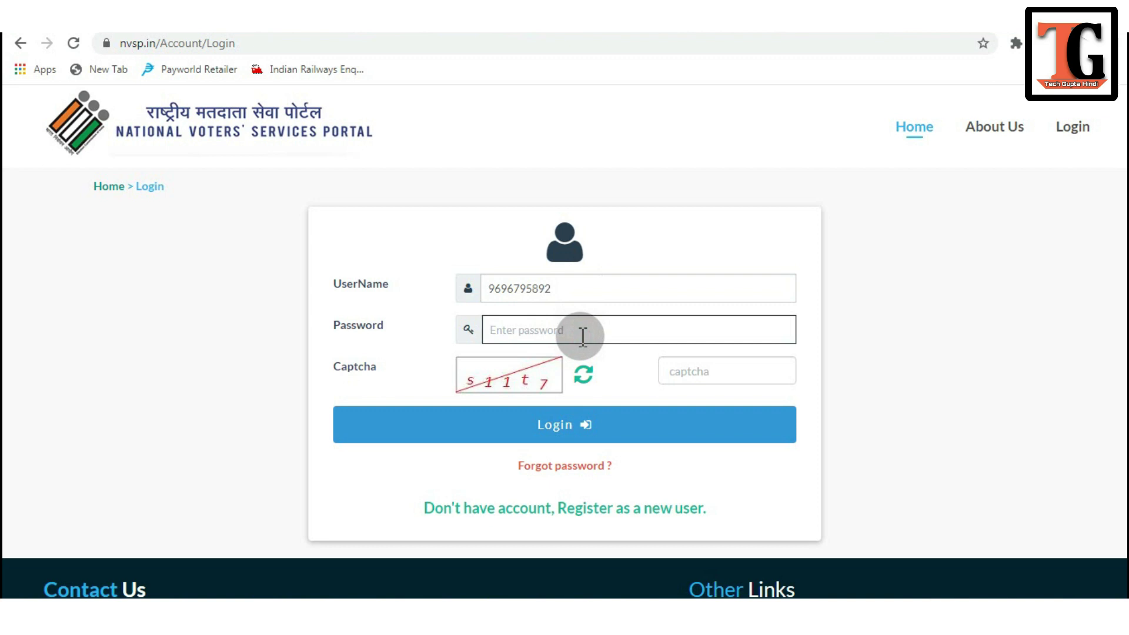
type("•••••••••••")
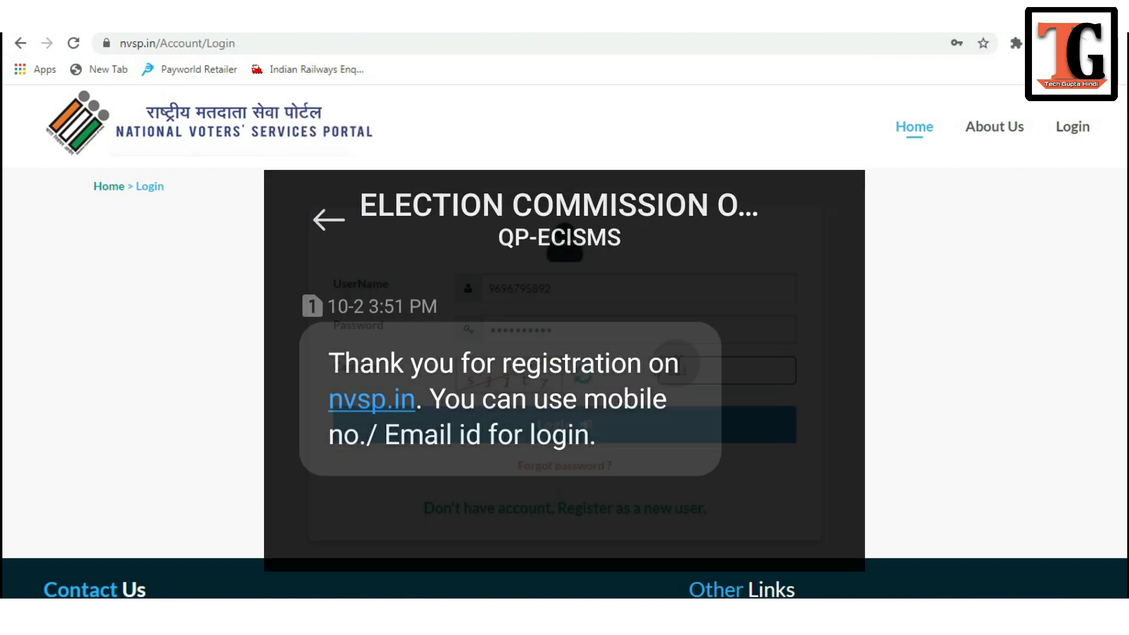
left_click(677, 371)
type("s11t7")
left_click(553, 428)
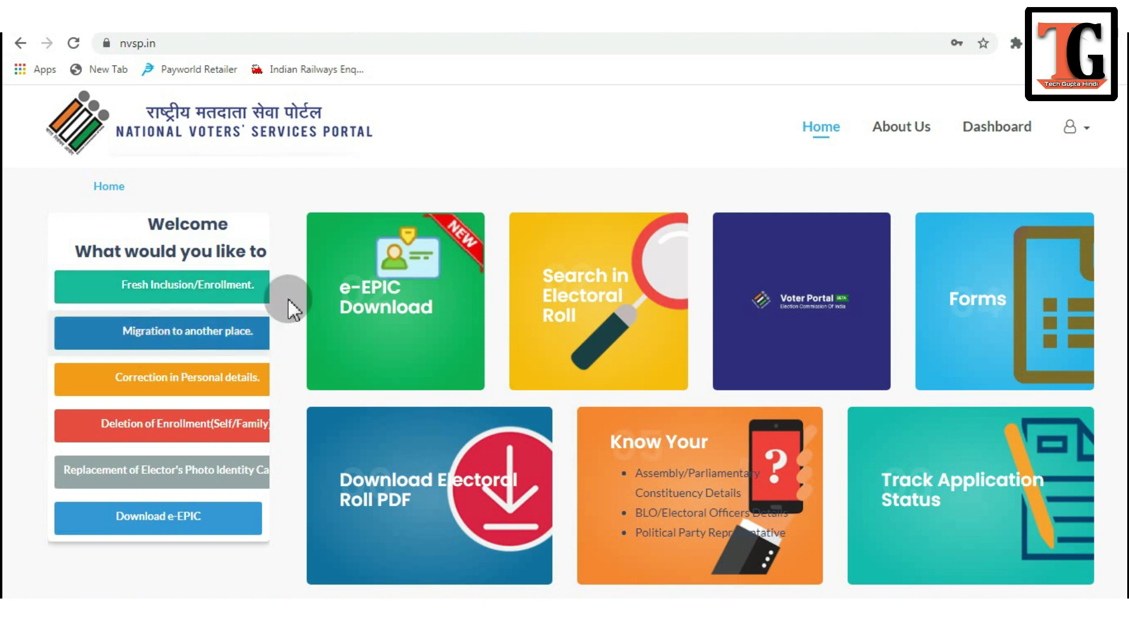
- Start a Fresh Inclusion/Enrollment as an India resident in Uttar Pradesh and continue to Form 6
scroll(1028, 511, "down", 4)
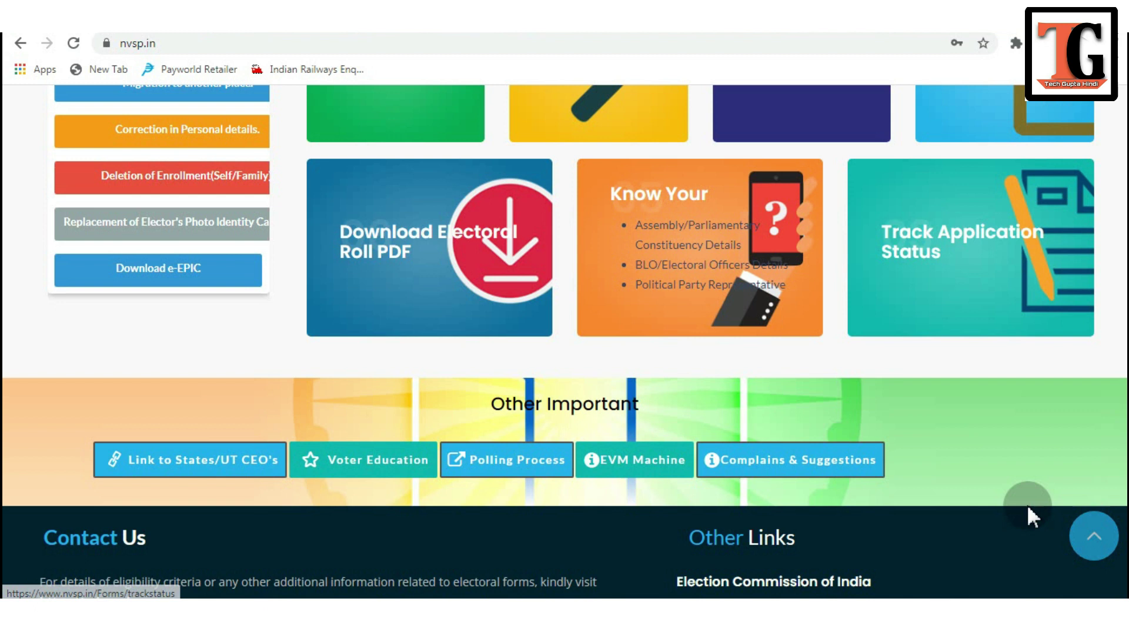
scroll(982, 215, "up", 4)
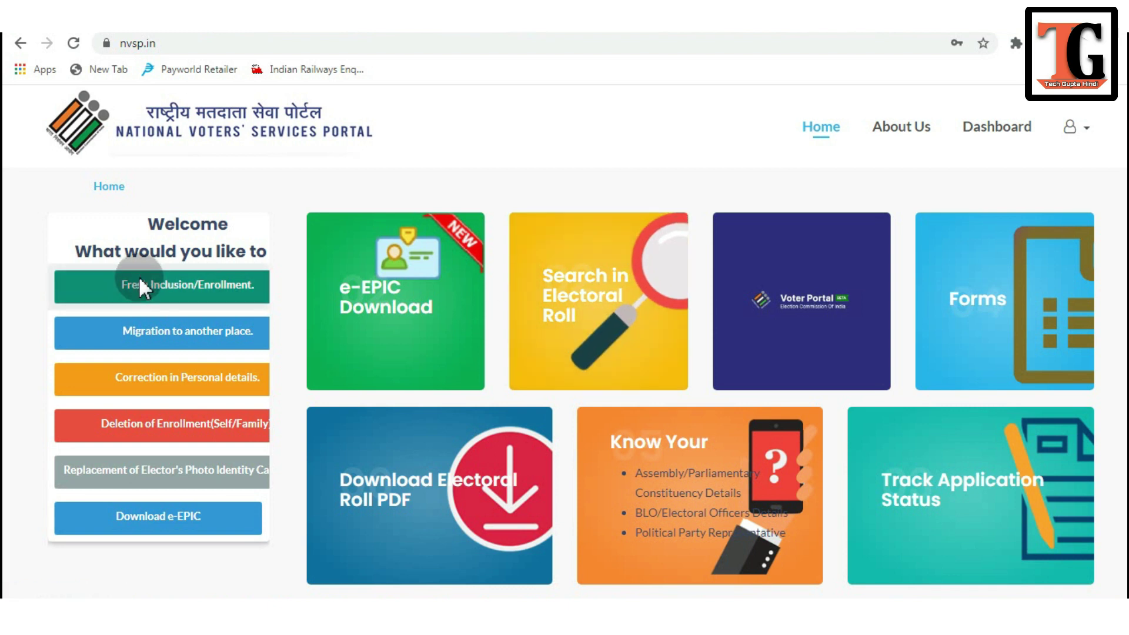
left_click(156, 284)
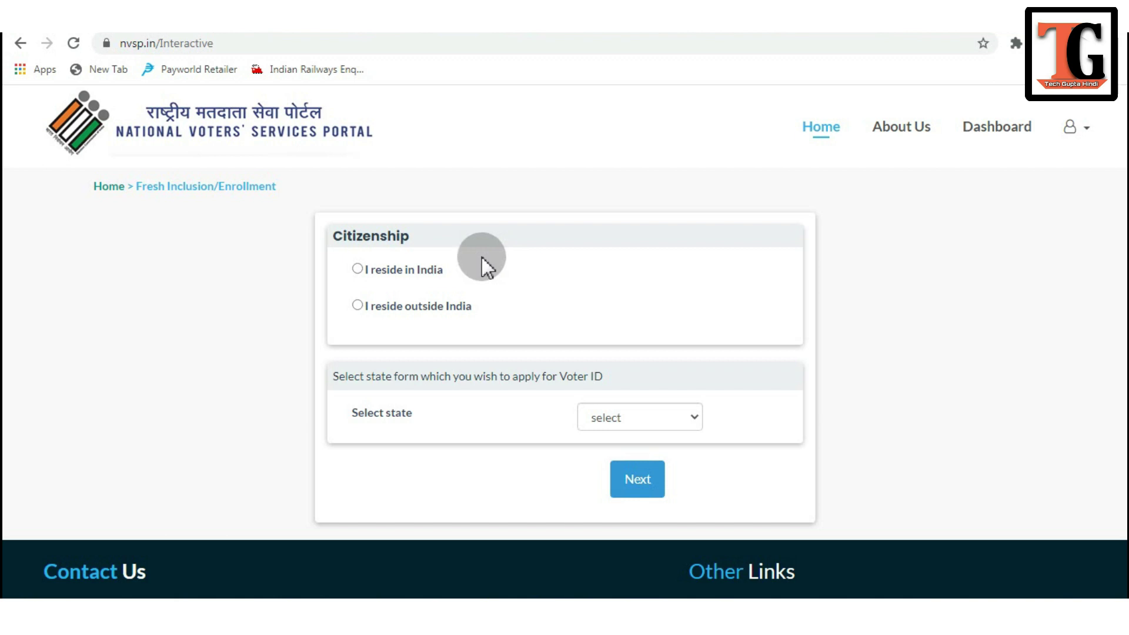
left_click(642, 420)
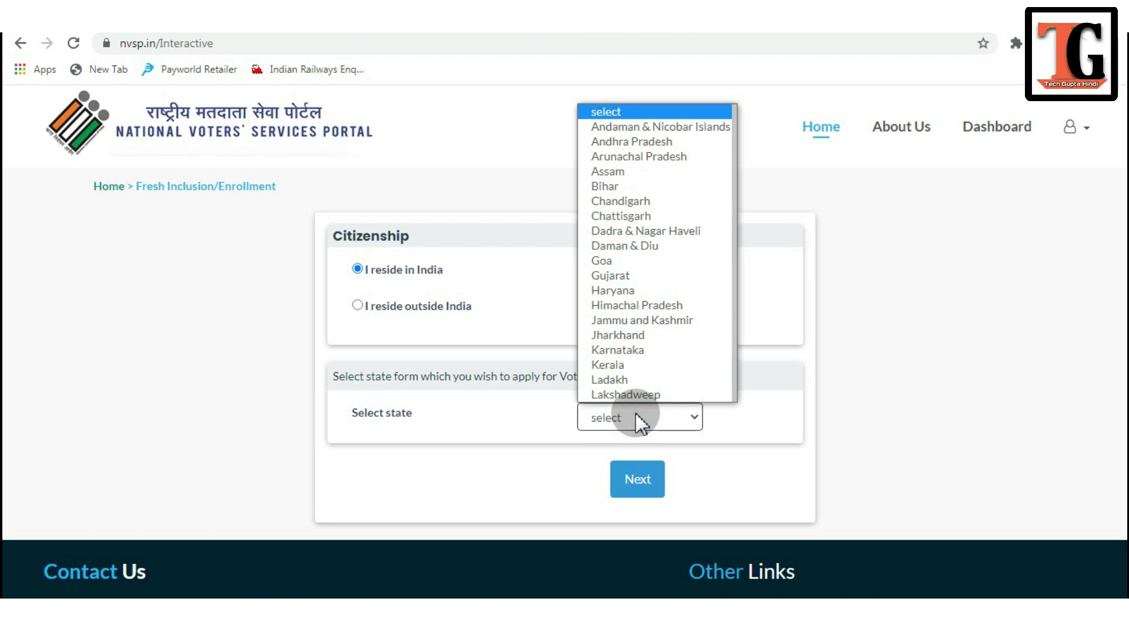
key("u")
left_click(635, 411)
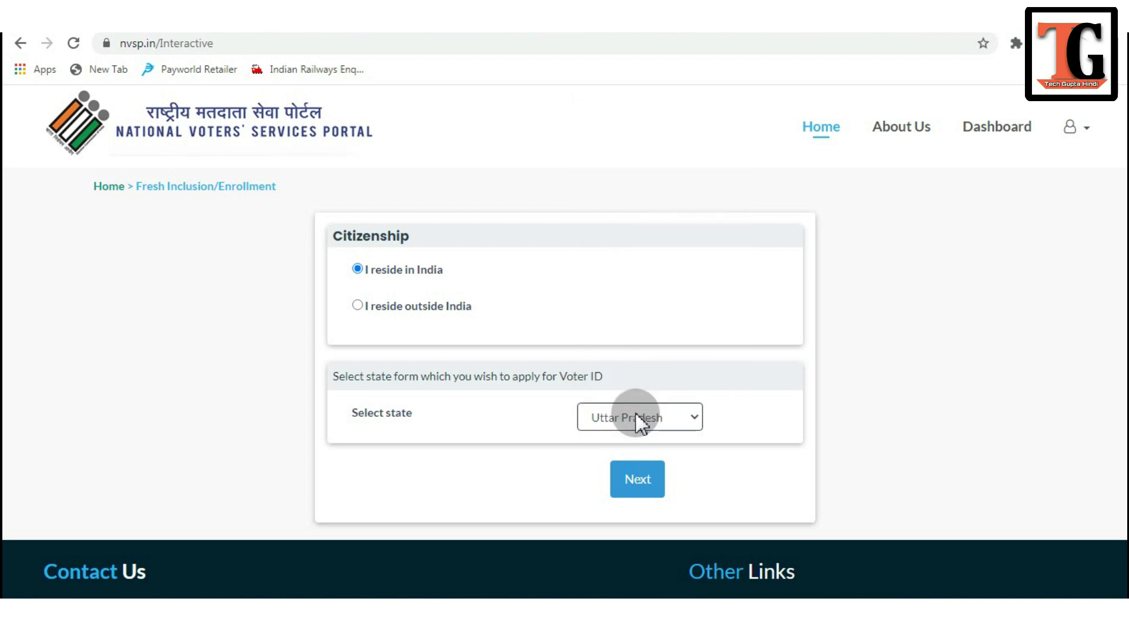
left_click(637, 498)
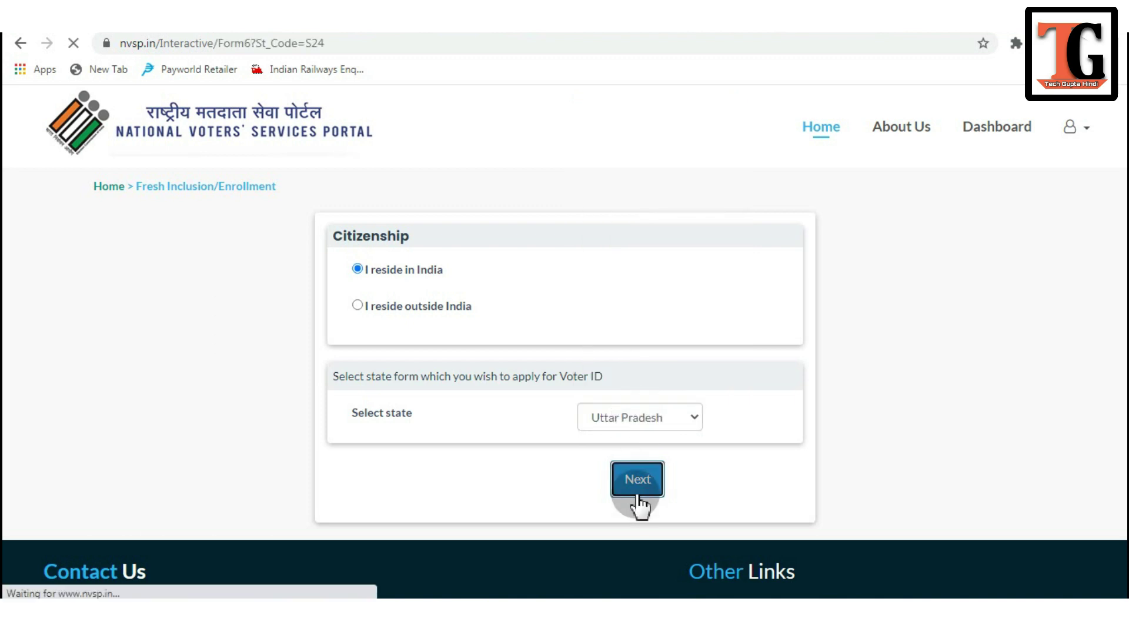
- Choose Chillupar as the assembly constituency and Gorakhpur as the district
scroll(484, 358, "down", 3)
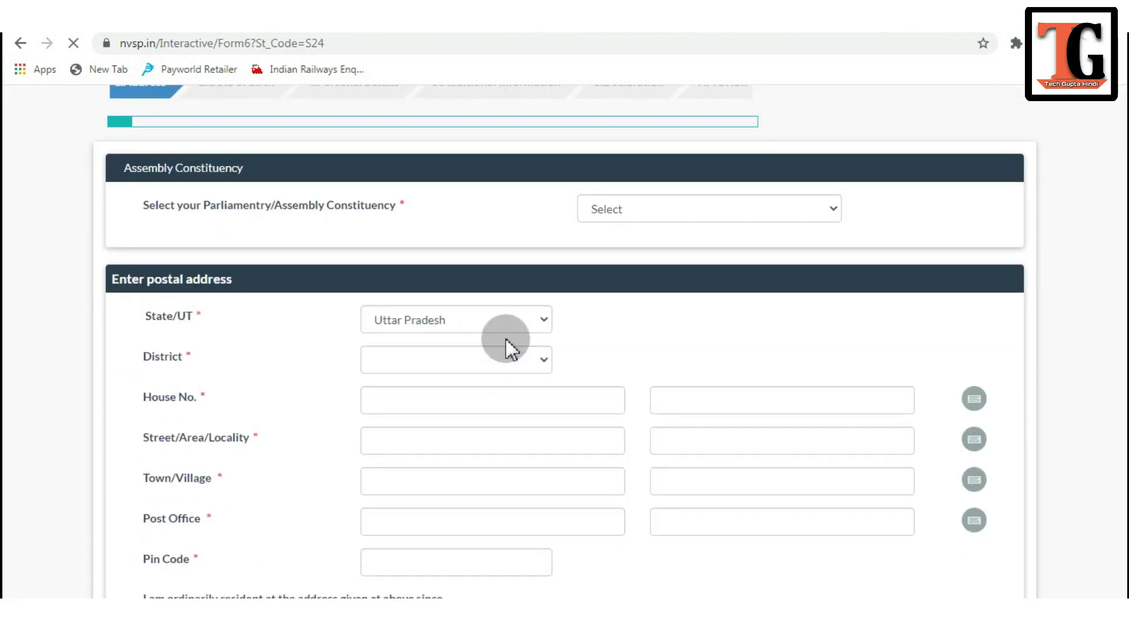
left_click(637, 213)
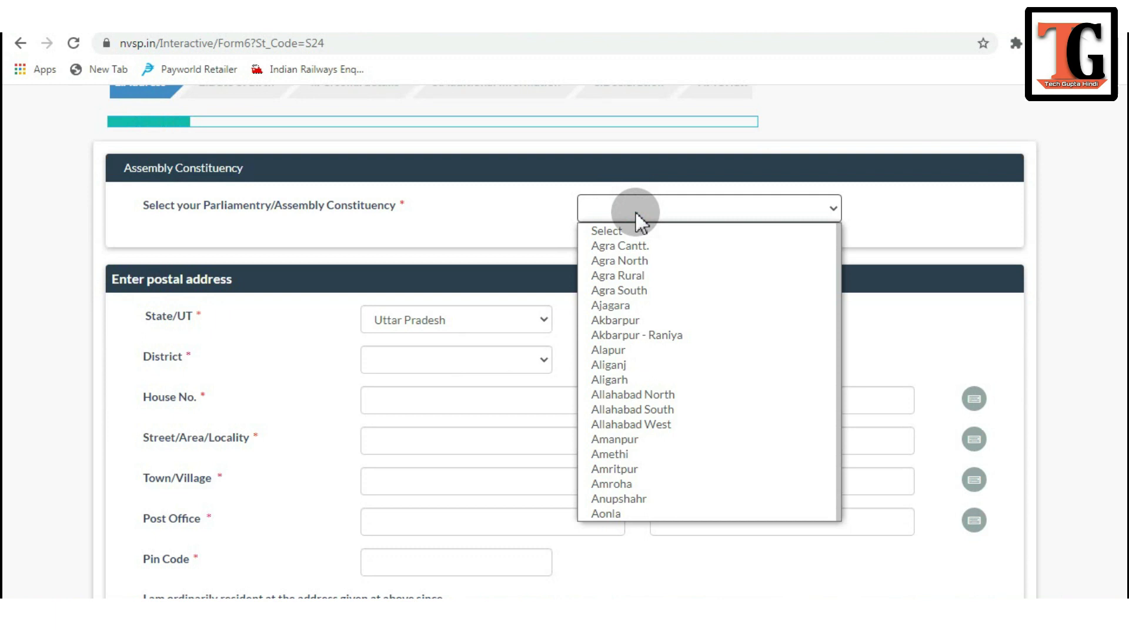
key("Down")
key("Down")
key("Down")
key("Down")
key("Down")
key("Down")
key("Down")
key("c")
key("h")
key("i")
key("Return")
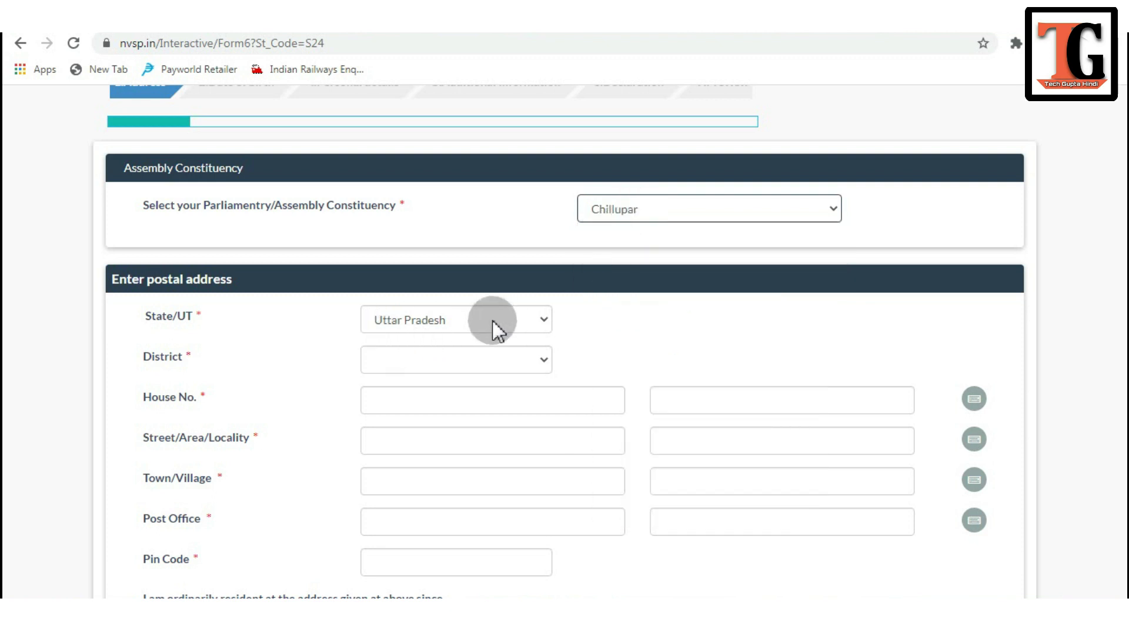
left_click(430, 367)
key("g")
key("h")
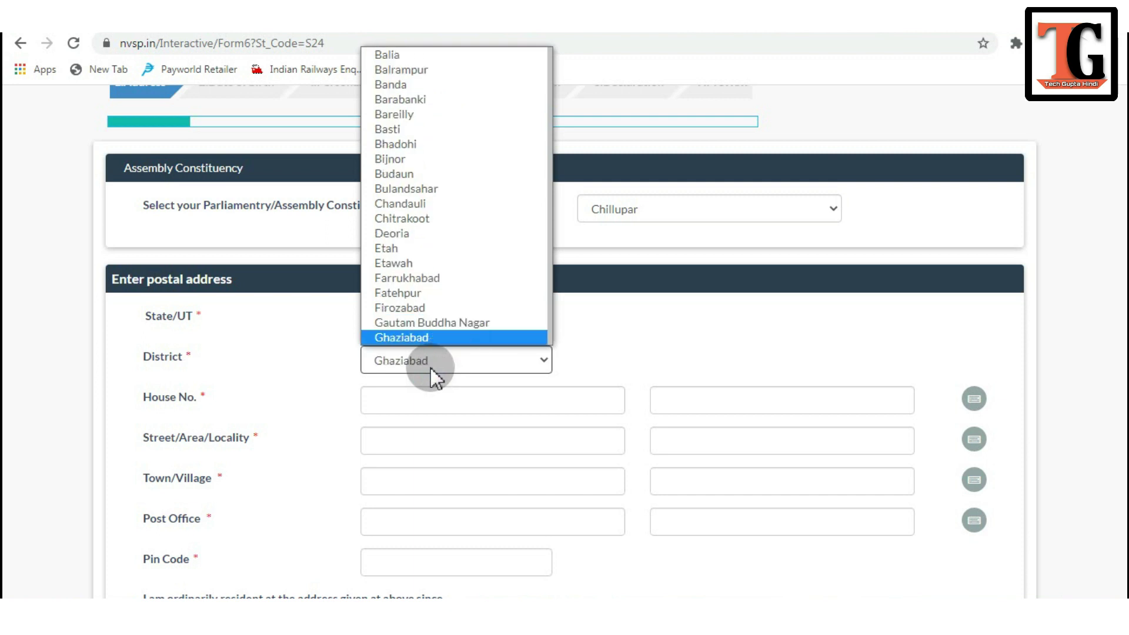
key("g")
key("o")
key("r")
key("Return")
- Enter the house number, street and village, letting the Hindi versions auto-fill
left_click(418, 405)
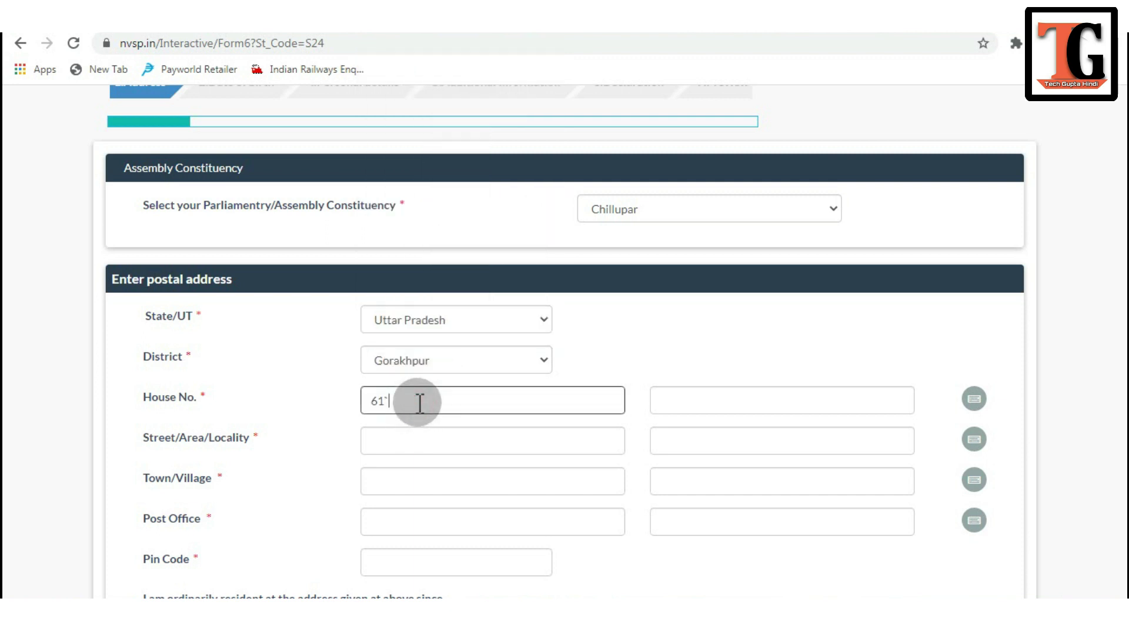
key("Tab")
key("Tab")
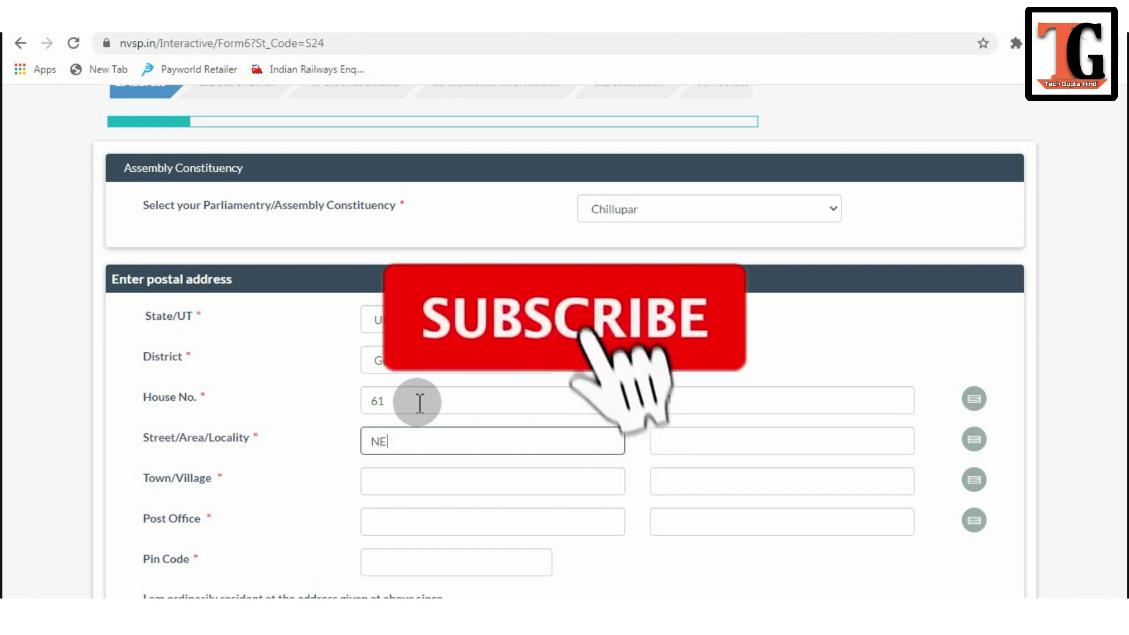
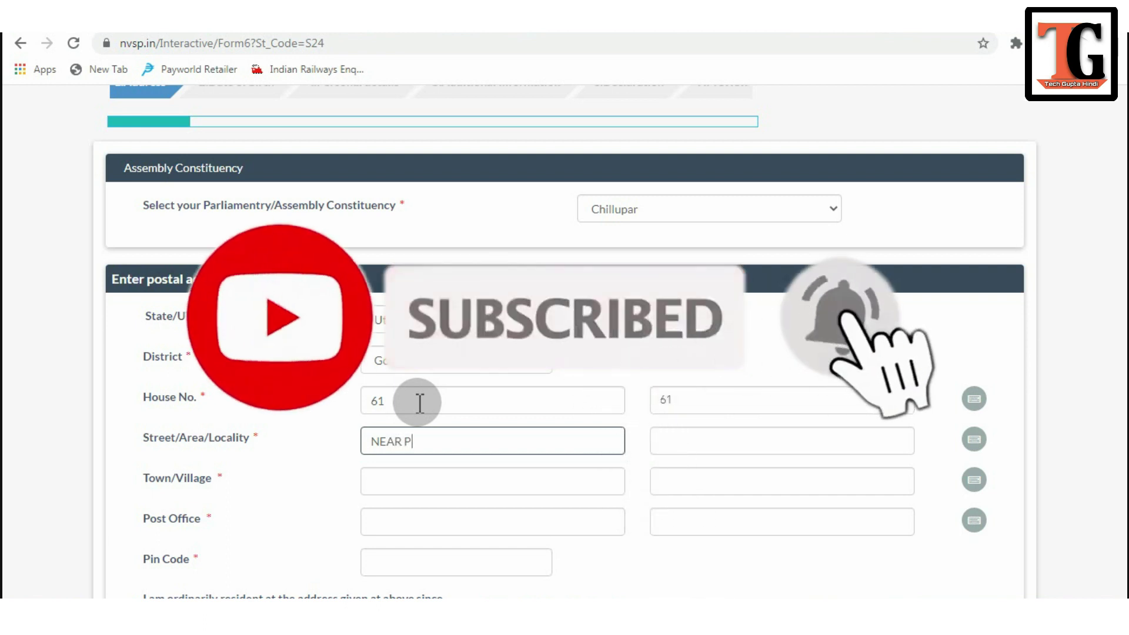
key("Tab")
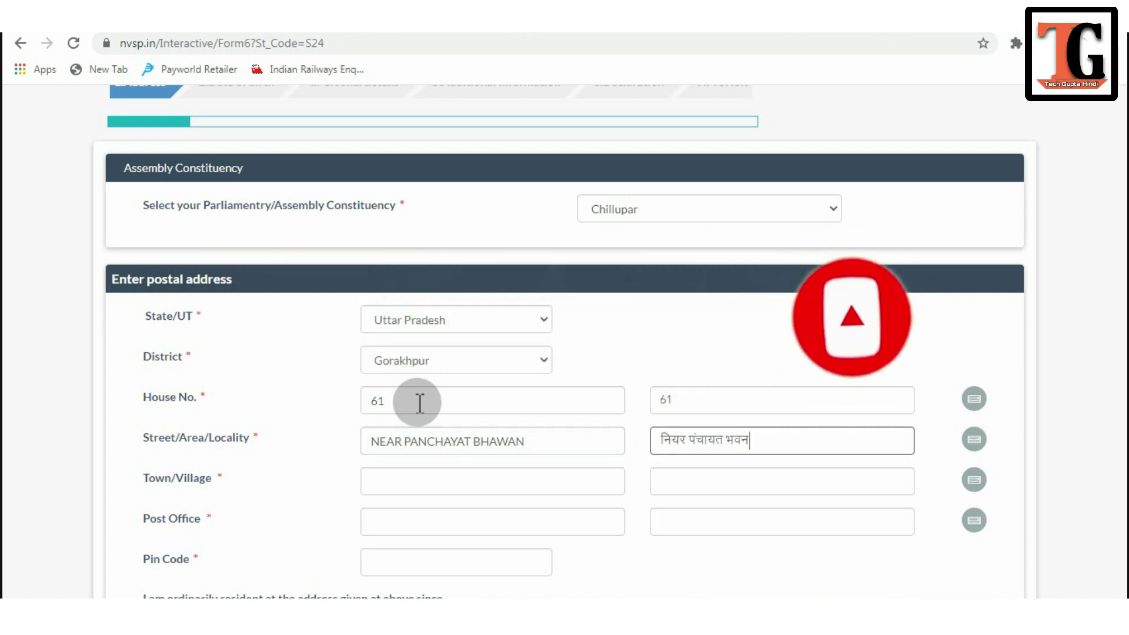
key("Tab")
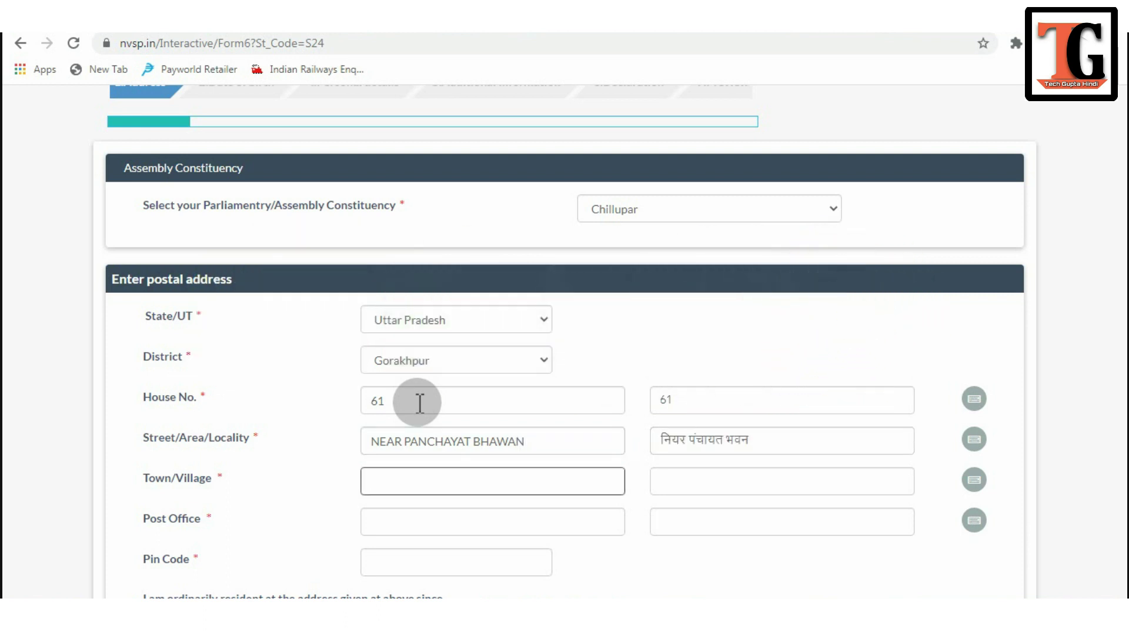
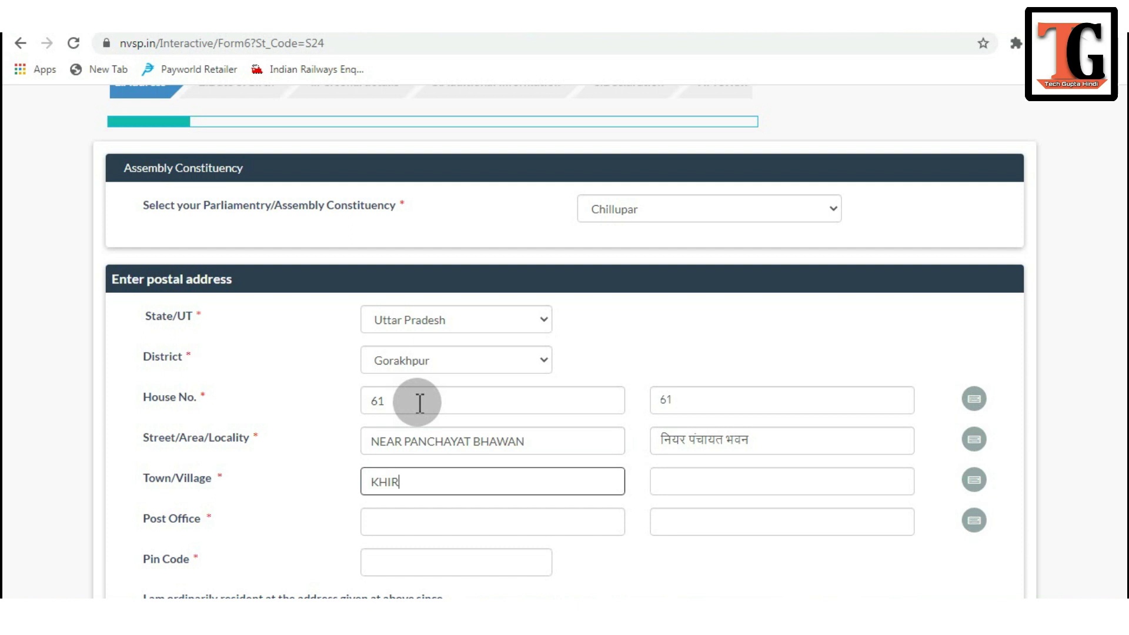
key("Tab")
key("Tab")
- Enter the post office name, fixing typing mistakes, and fill its Hindi version
type("POST")
type(" KH")
key("BackSpace")
key("BackSpace")
key("BackSpace")
key("BackSpace")
key("BackSpace")
type("KHIRAKITA DUBEY")
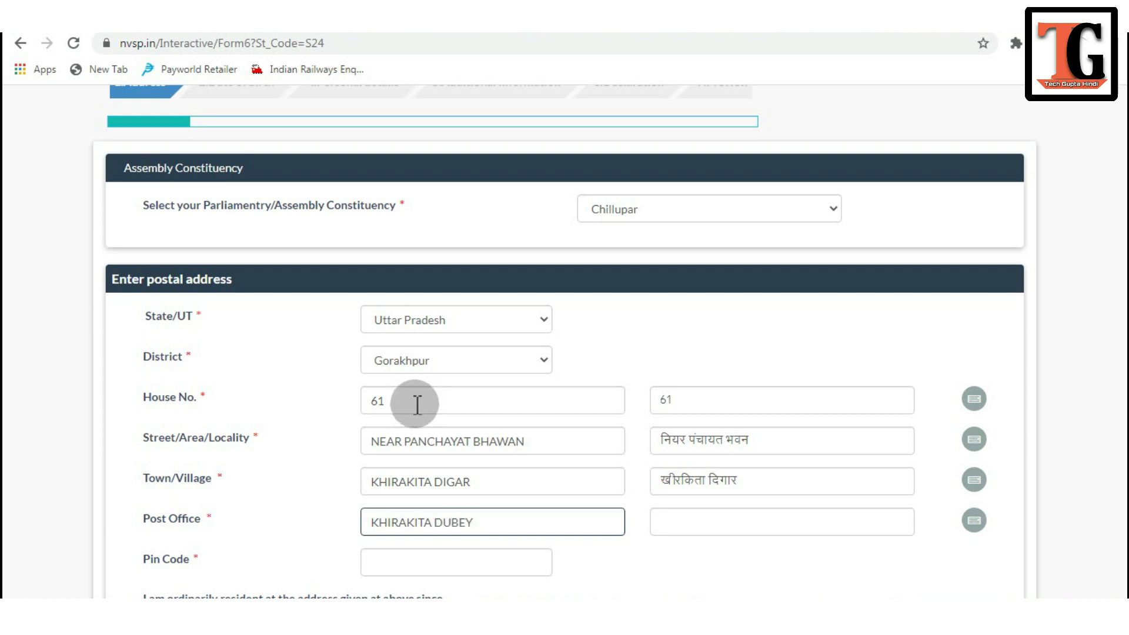
scroll(421, 403, "down", 3)
type("'")
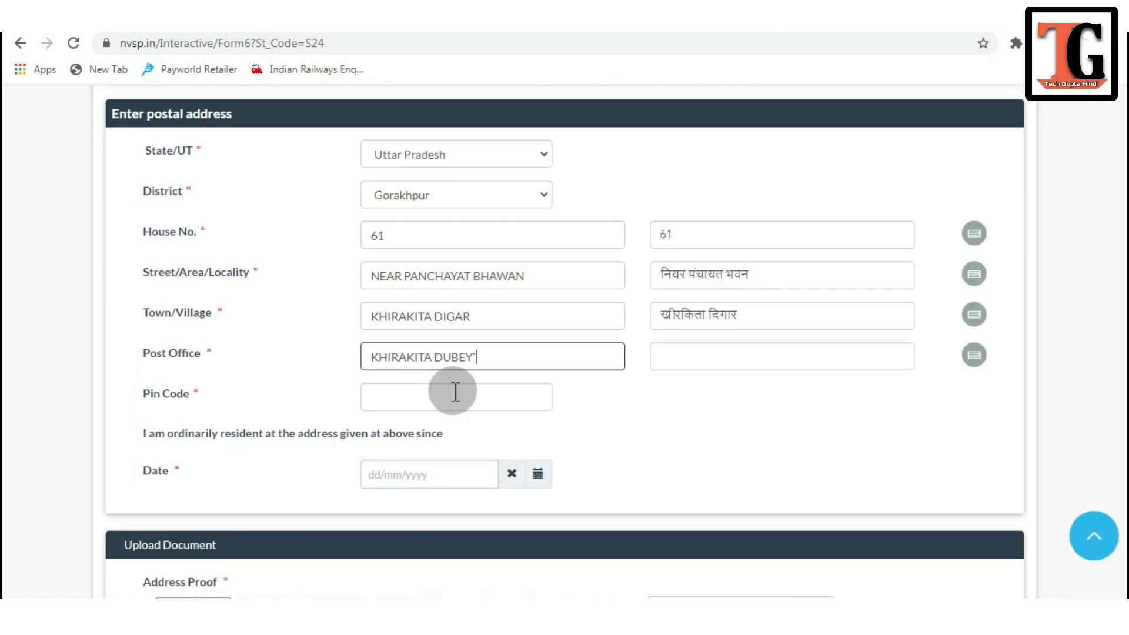
left_click(454, 390)
left_click(499, 365)
key("shift+Left")
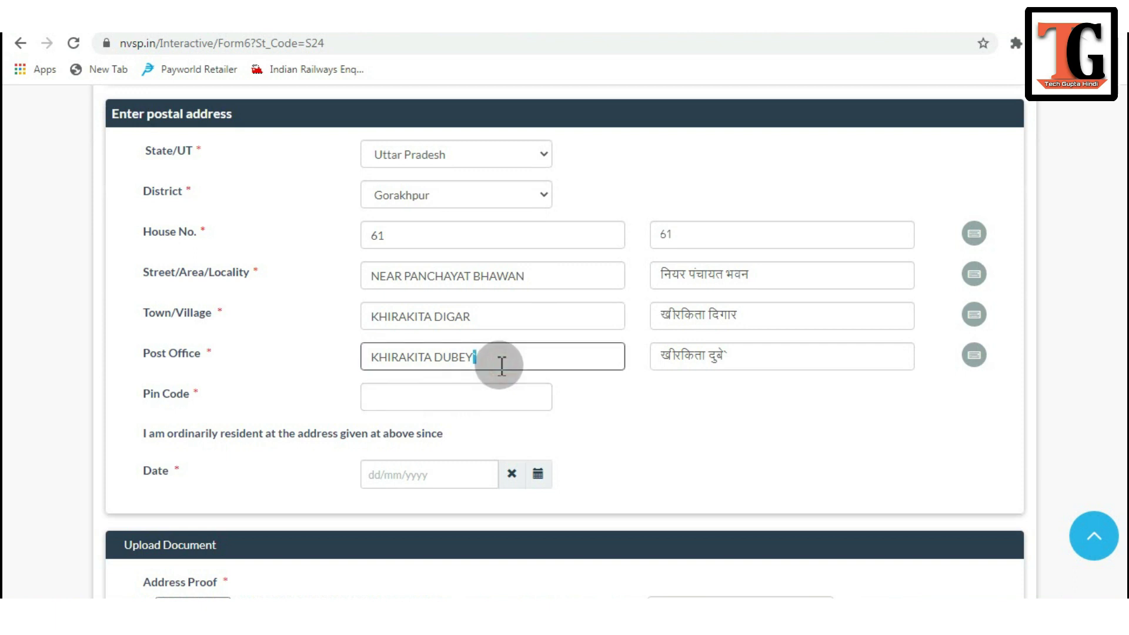
left_click(822, 360)
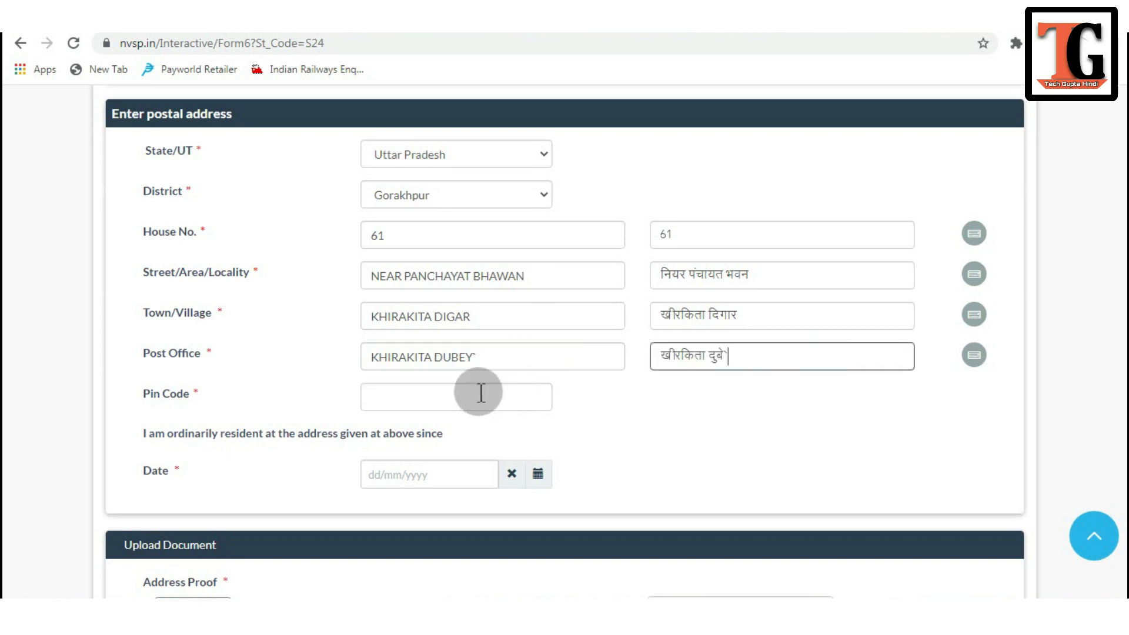
left_click(491, 353)
key("Tab")
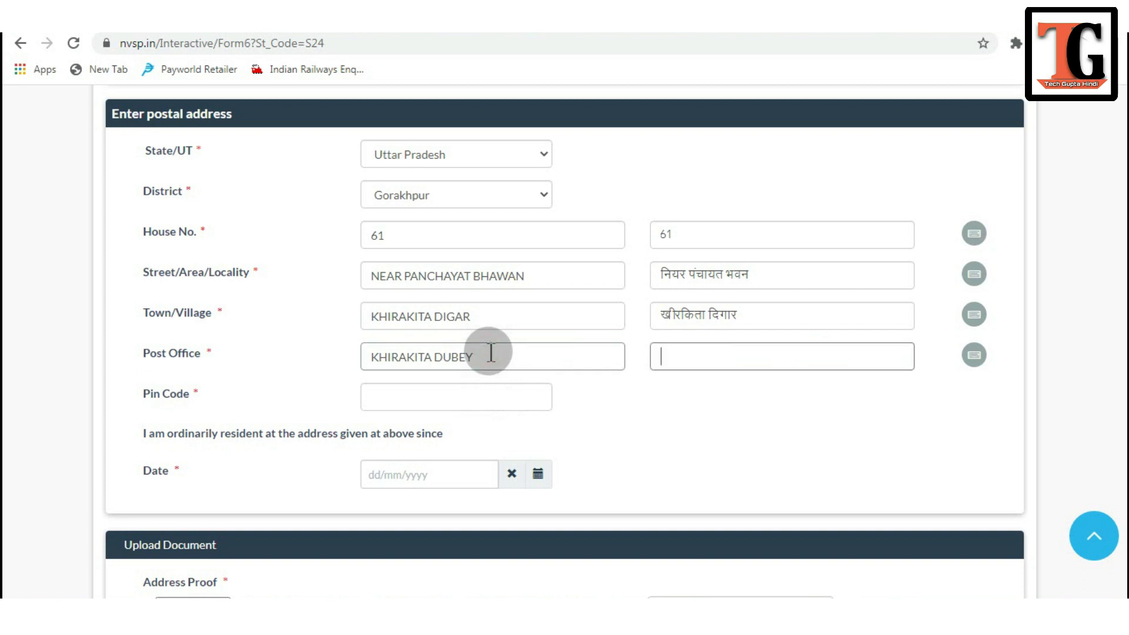
- Enter the PIN code and set the resident-since date to 10 February 2021
left_click(474, 390)
type("273412")
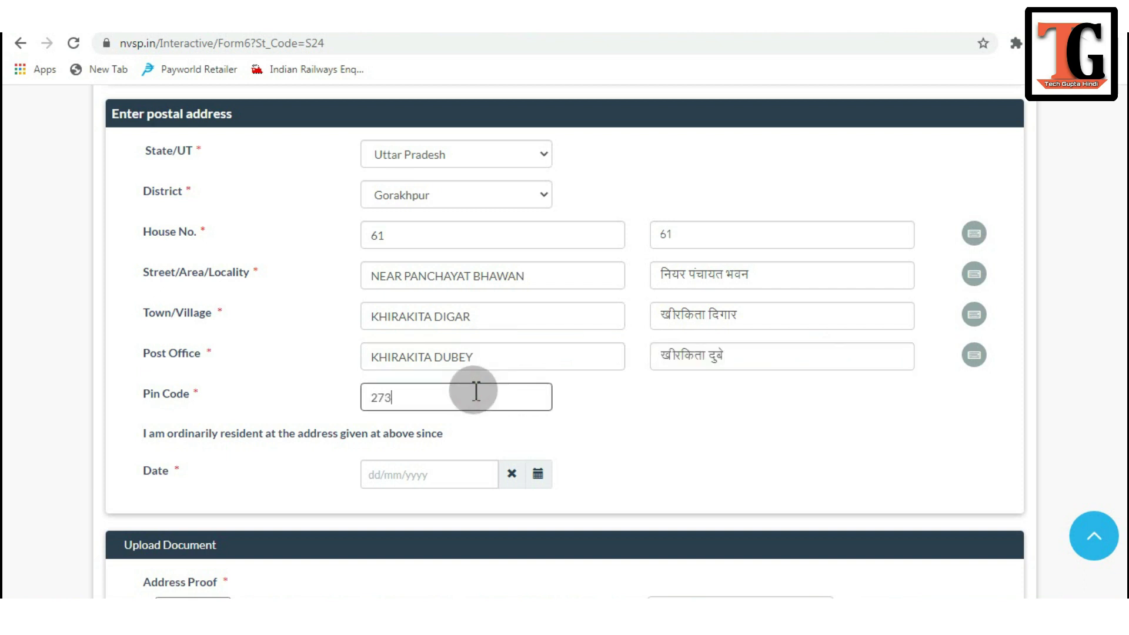
left_click(443, 470)
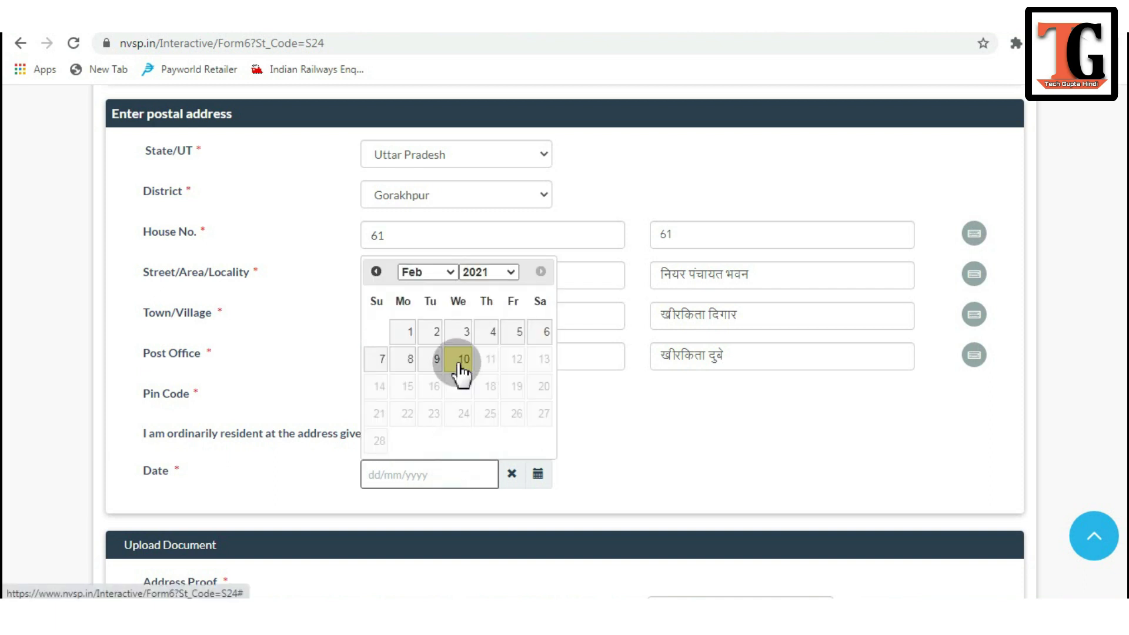
left_click(462, 360)
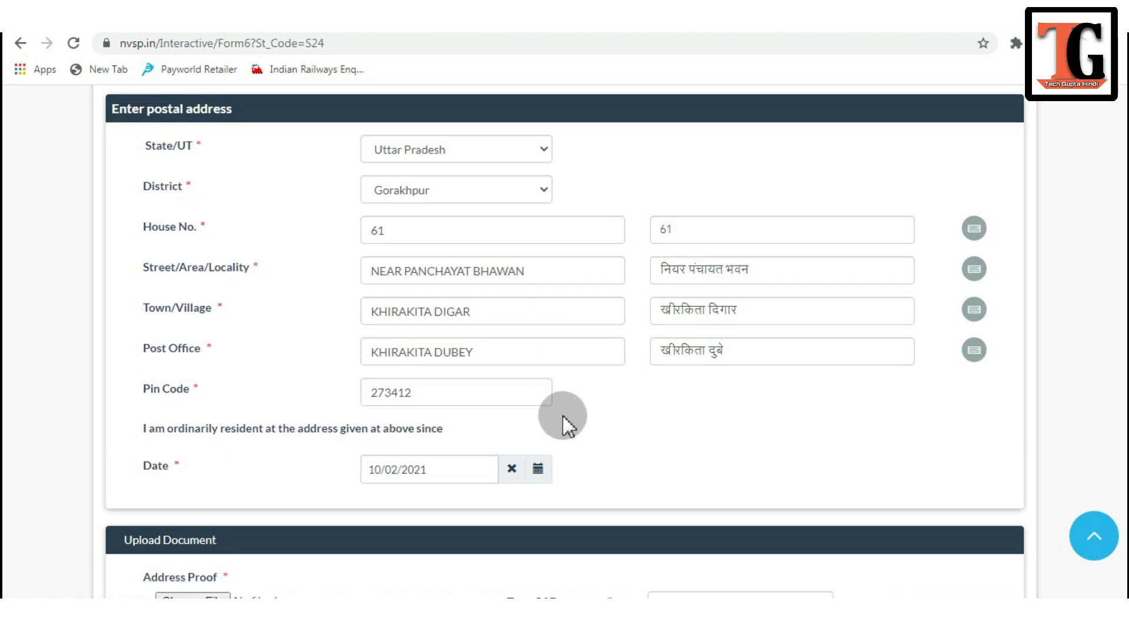
- Set the address proof document type to Bank/Kisan/Post Office current Pass Book
scroll(562, 418, "down", 3)
scroll(816, 322, "up", 6)
scroll(814, 321, "down", 3)
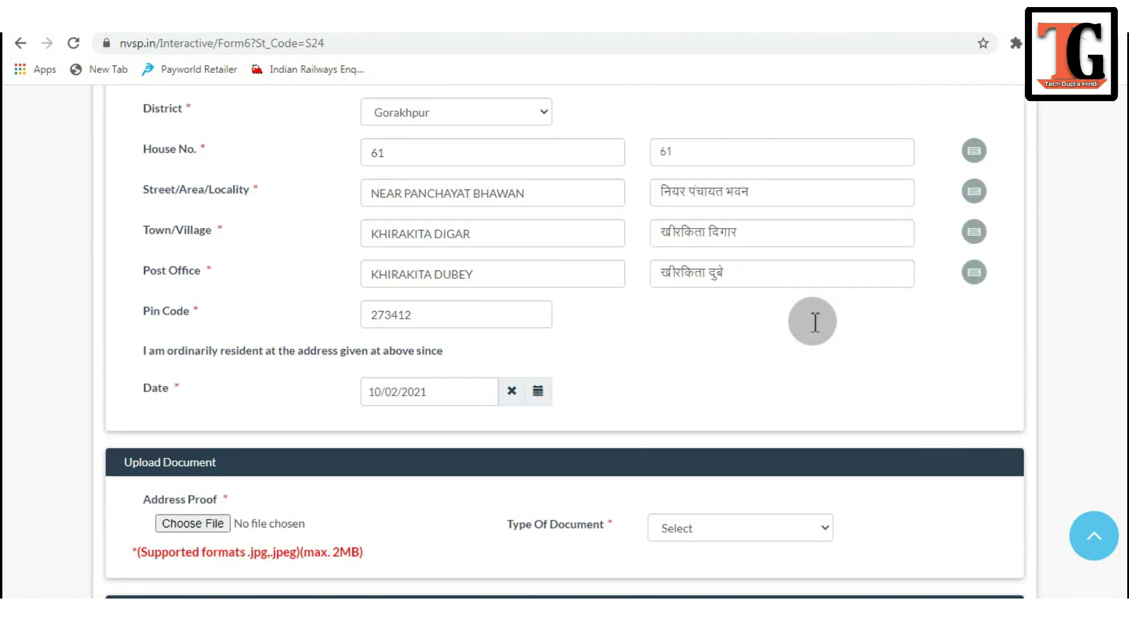
scroll(808, 319, "up", 3)
scroll(802, 320, "down", 12)
scroll(378, 252, "down", 3)
scroll(378, 252, "up", 3)
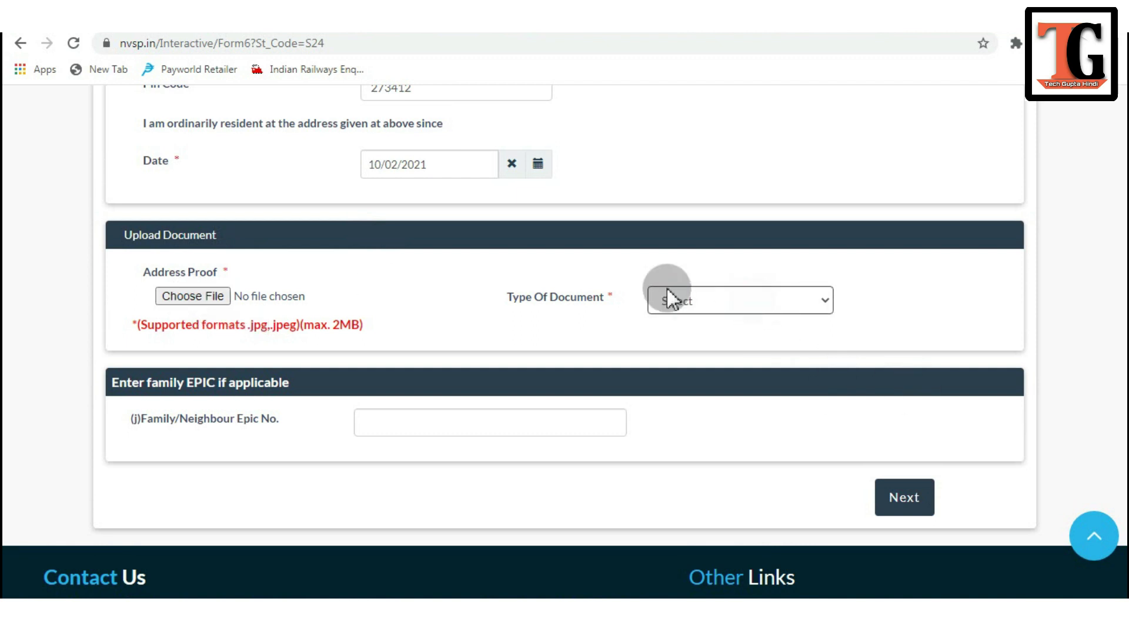
left_click(770, 301)
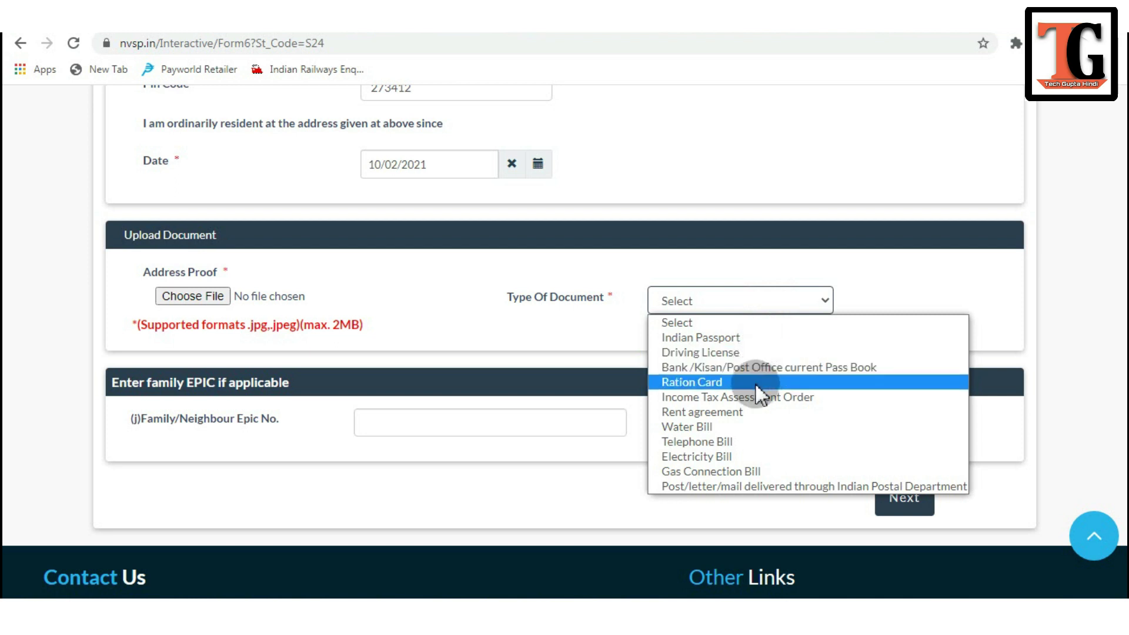
left_click(760, 413)
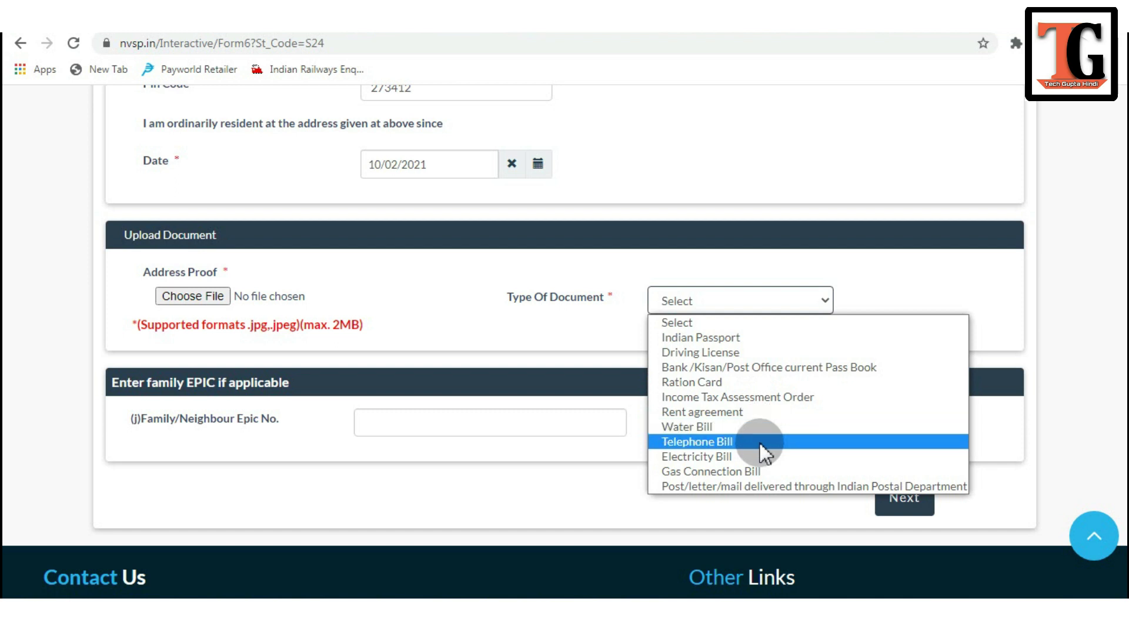
left_click(766, 131)
left_click(767, 301)
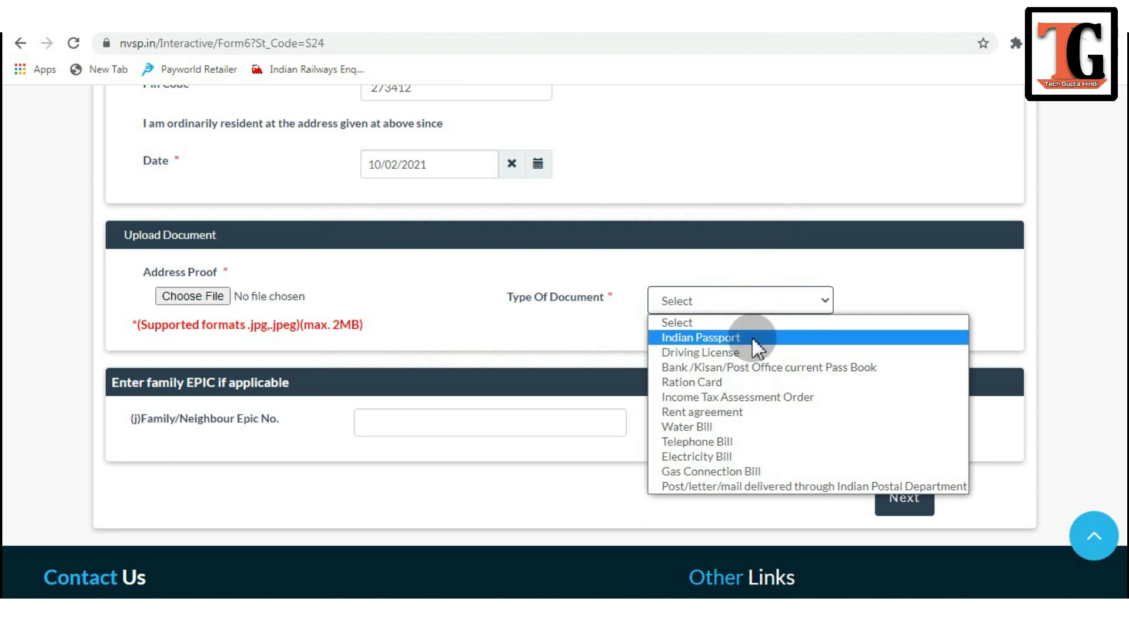
left_click(754, 368)
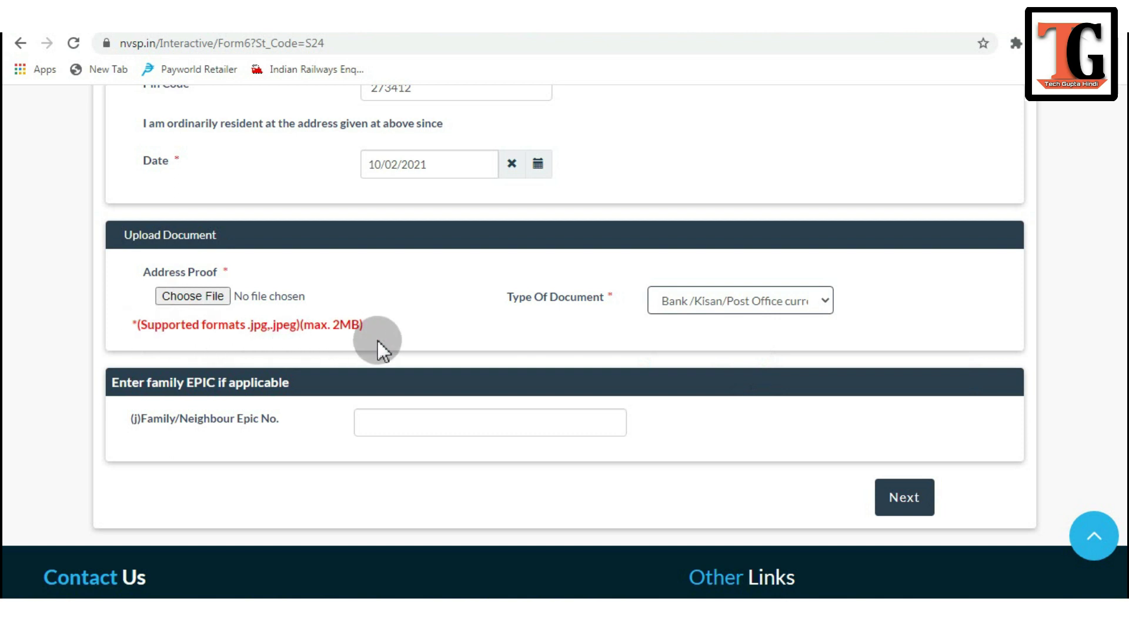
- Attach passbook.jpg as the address proof file
left_click(192, 294)
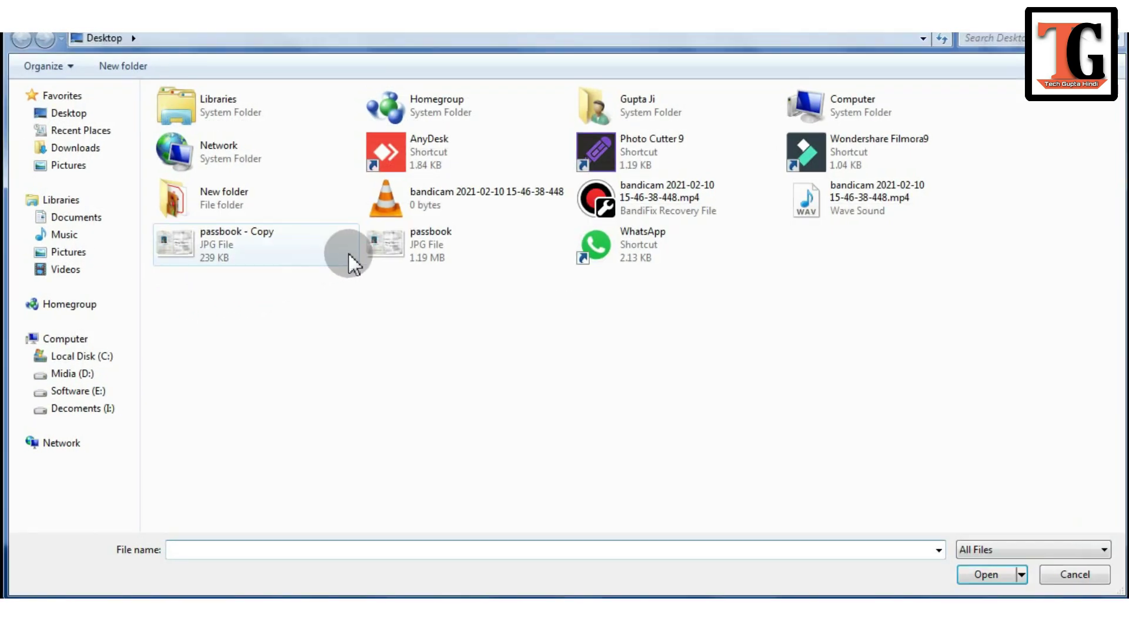
left_click(402, 257)
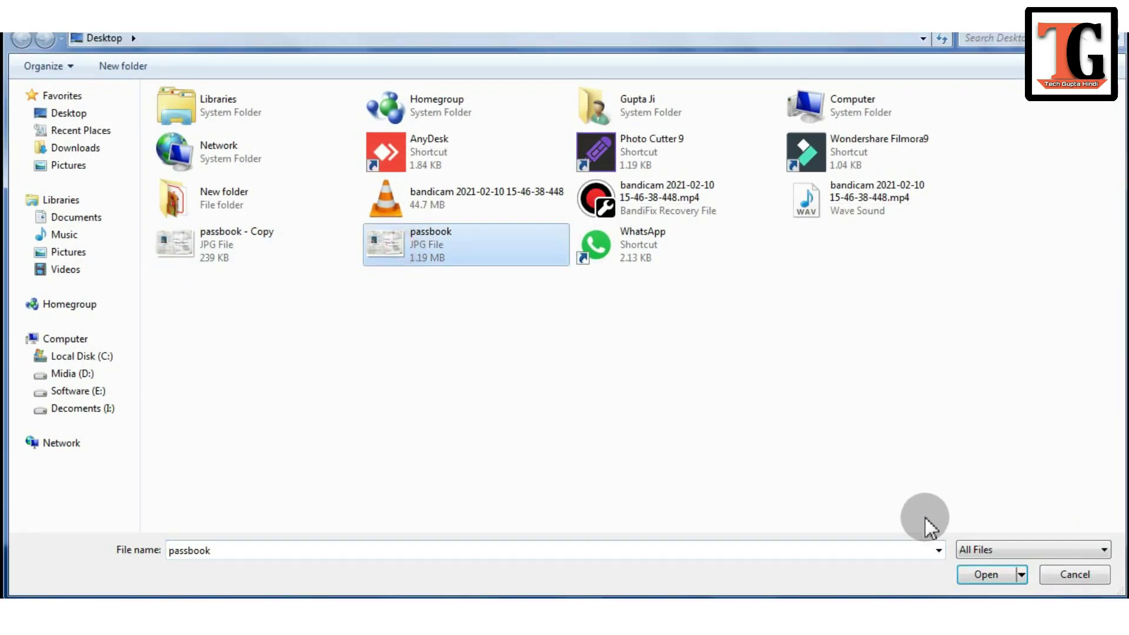
left_click(984, 575)
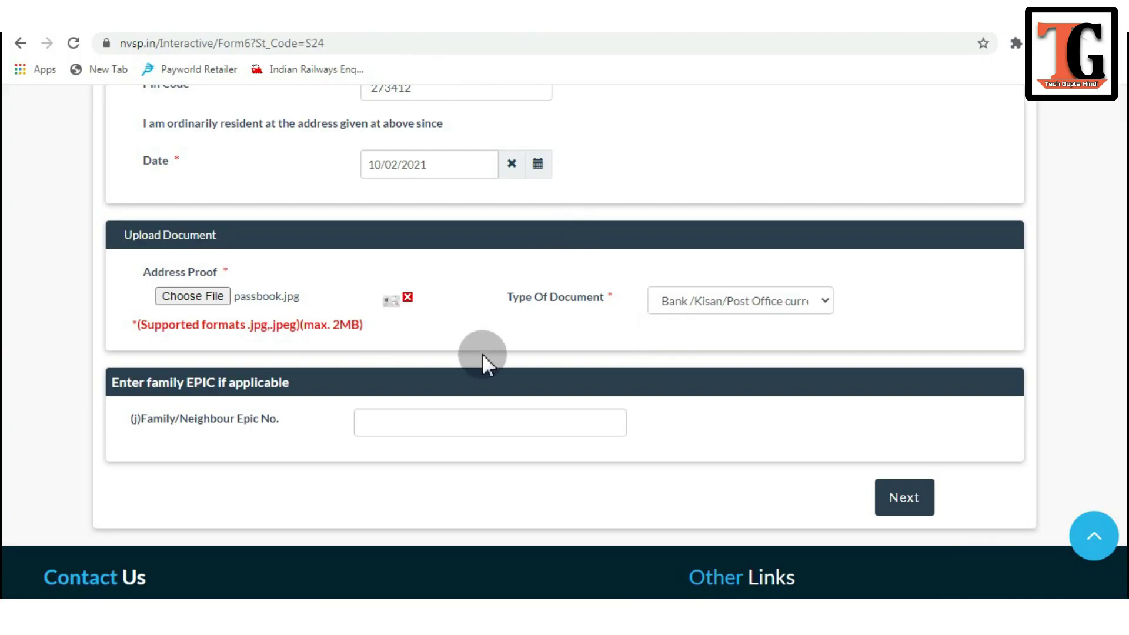
left_click(415, 424)
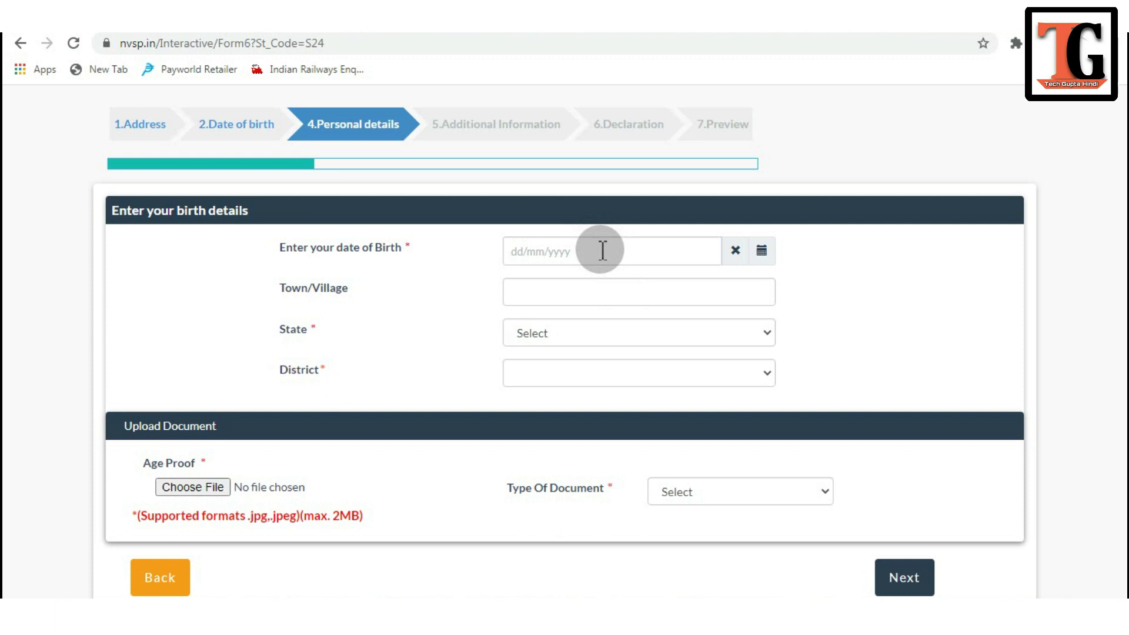
- Enter the date of birth and birth village, with birth state Uttar Pradesh and district Gorakhpur
left_click(667, 292)
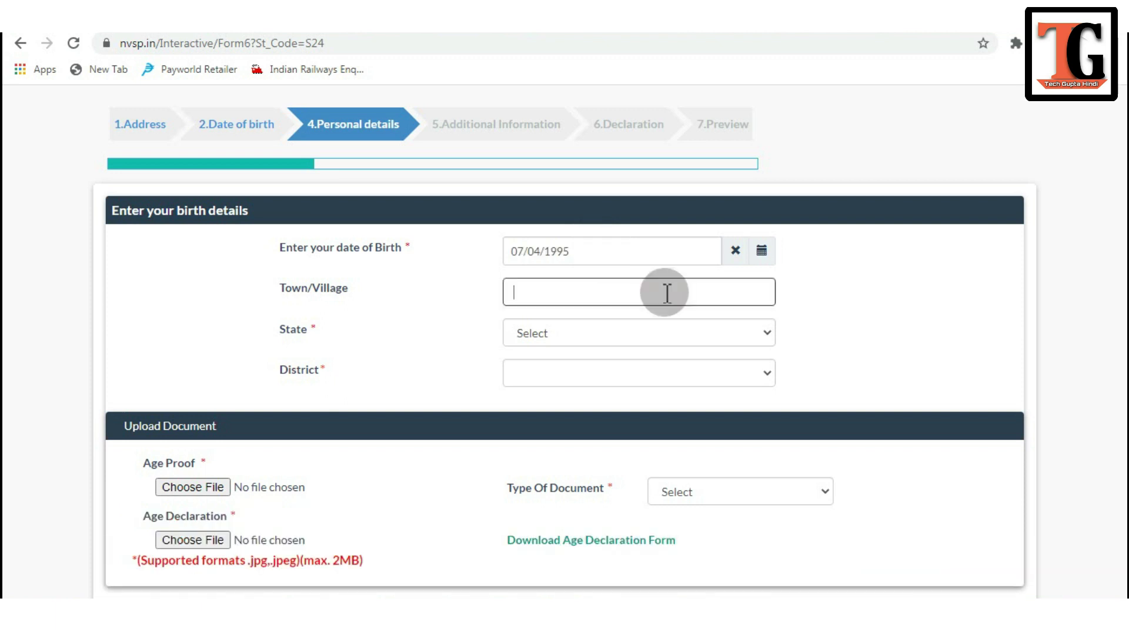
key("Tab")
key("Tab")
key("u")
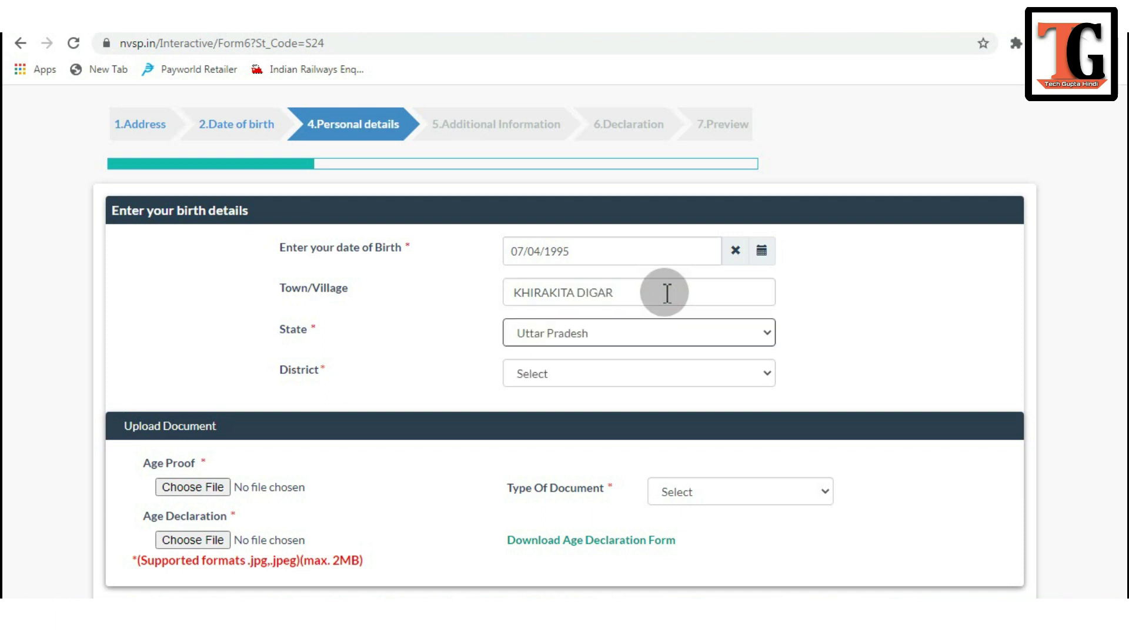
key("Tab")
key("g")
key("g")
key("g")
key("g")
key("g")
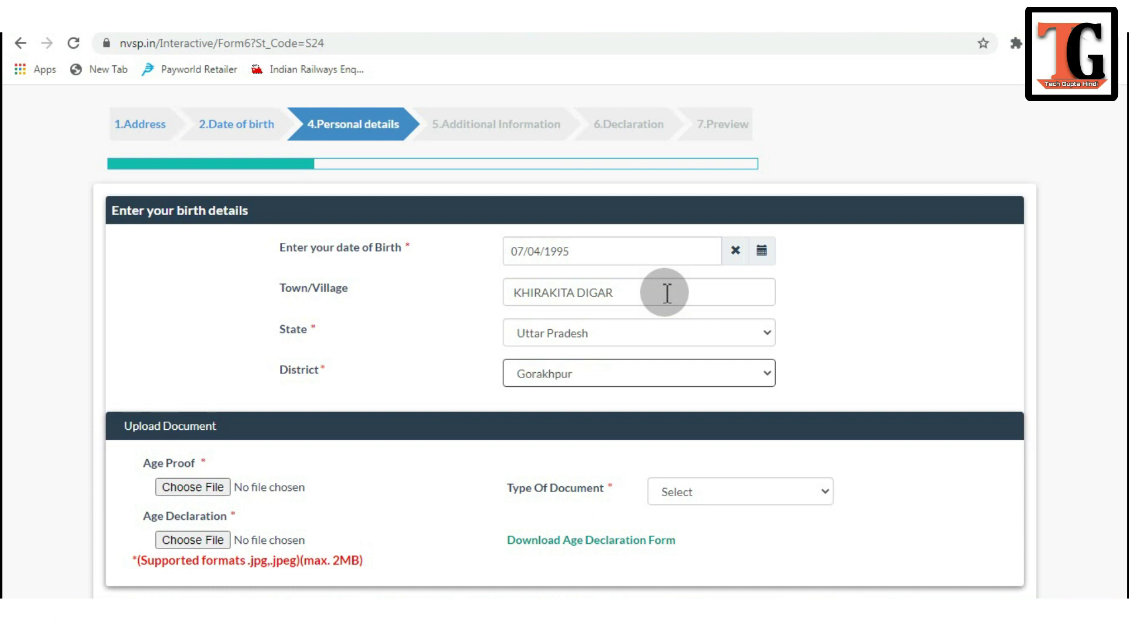
scroll(669, 273, "down", 3)
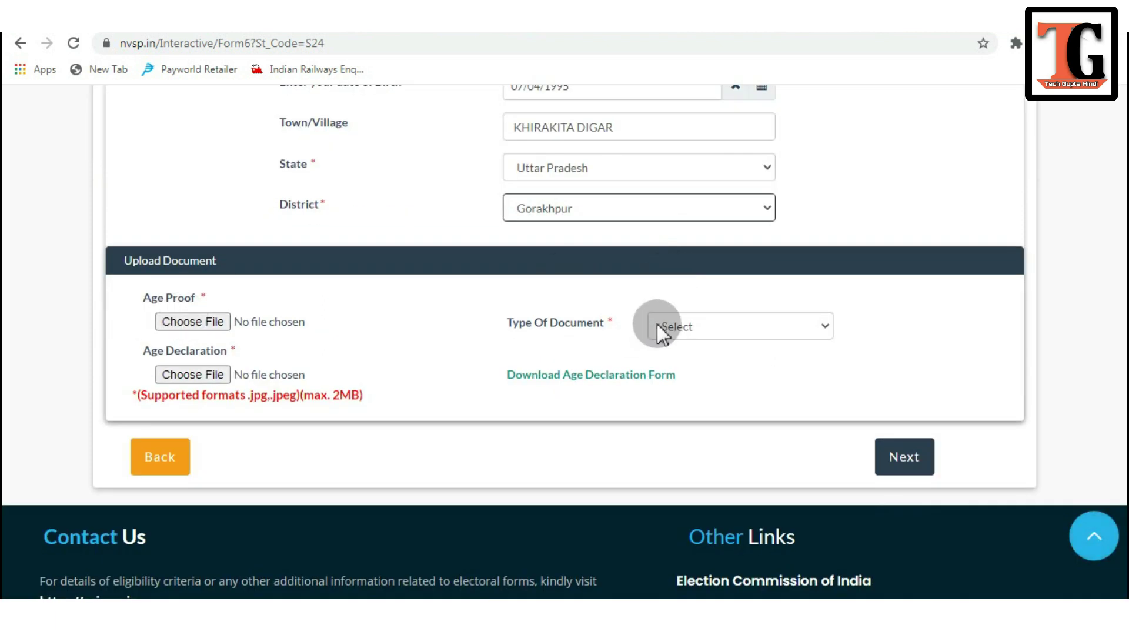
- Attach Capture.JPG as age proof, typed as Aadhar letter issued by UIDAI
left_click(729, 326)
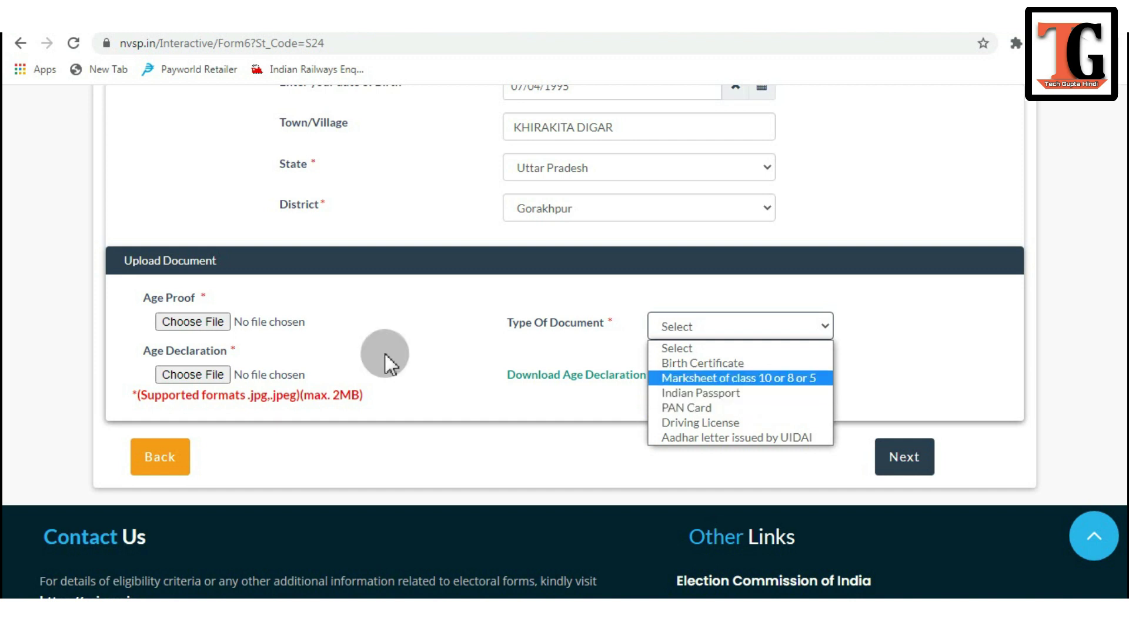
left_click(206, 319)
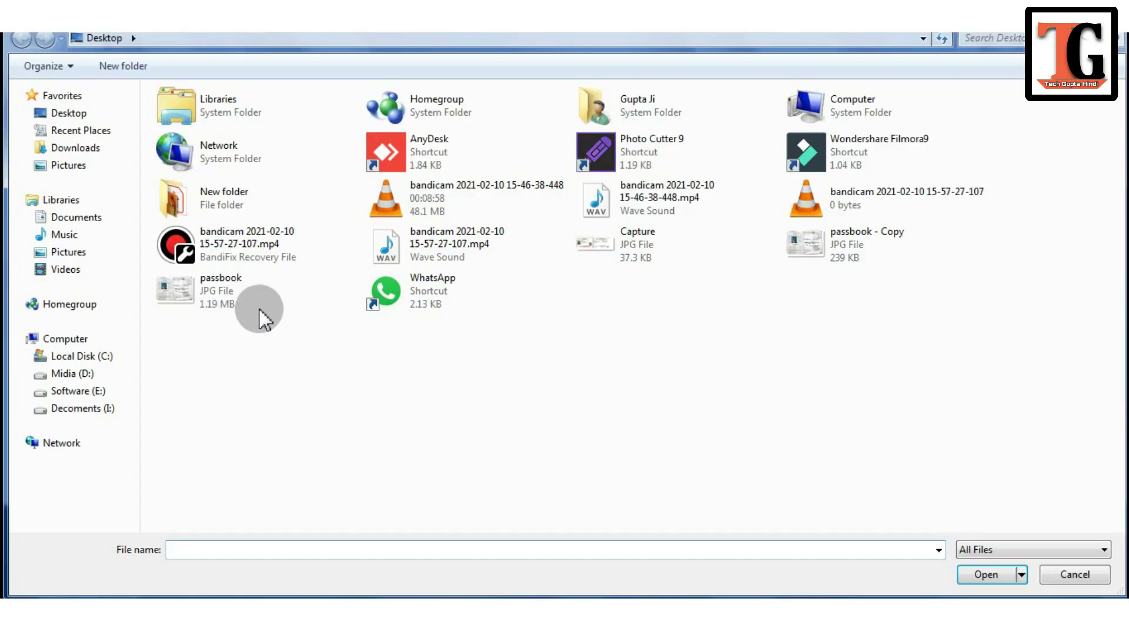
left_click(599, 251)
left_click(986, 574)
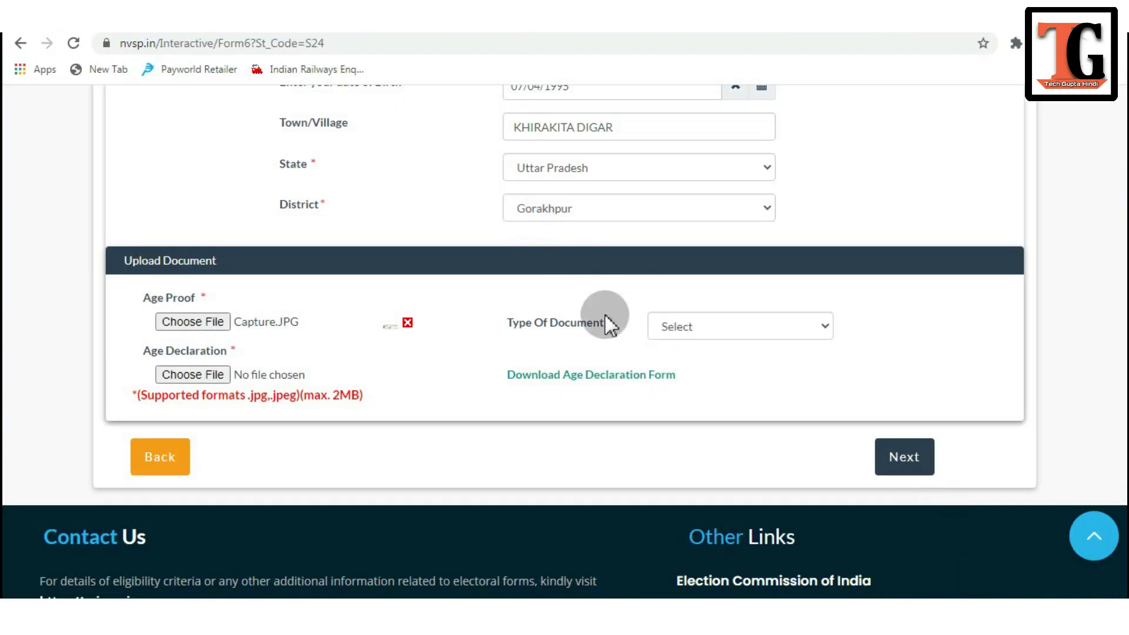
left_click(724, 329)
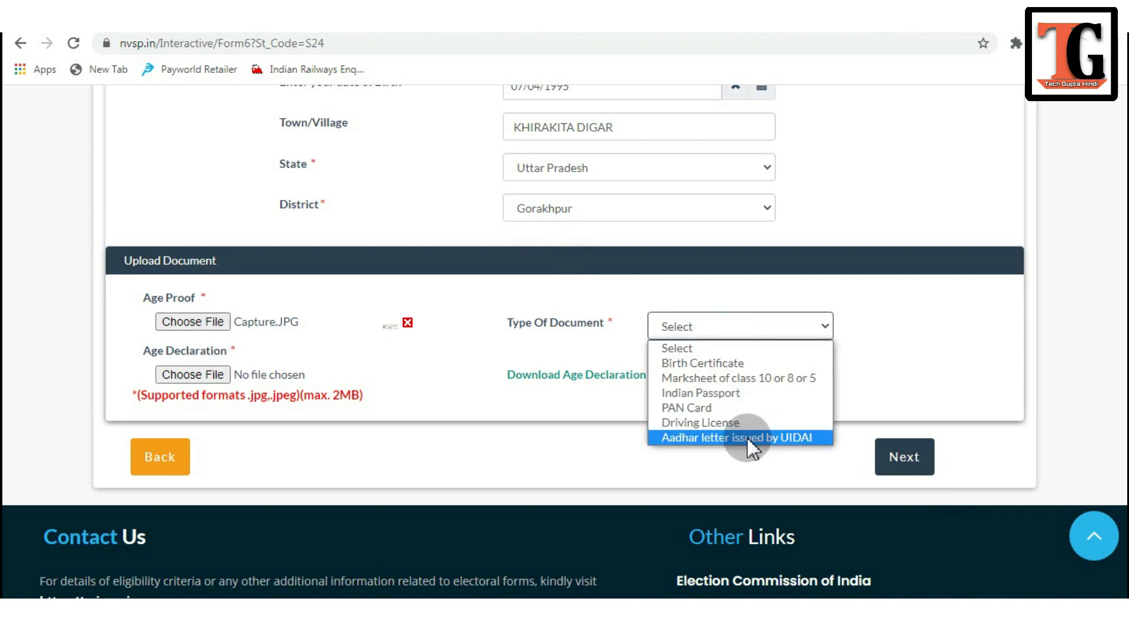
left_click(747, 436)
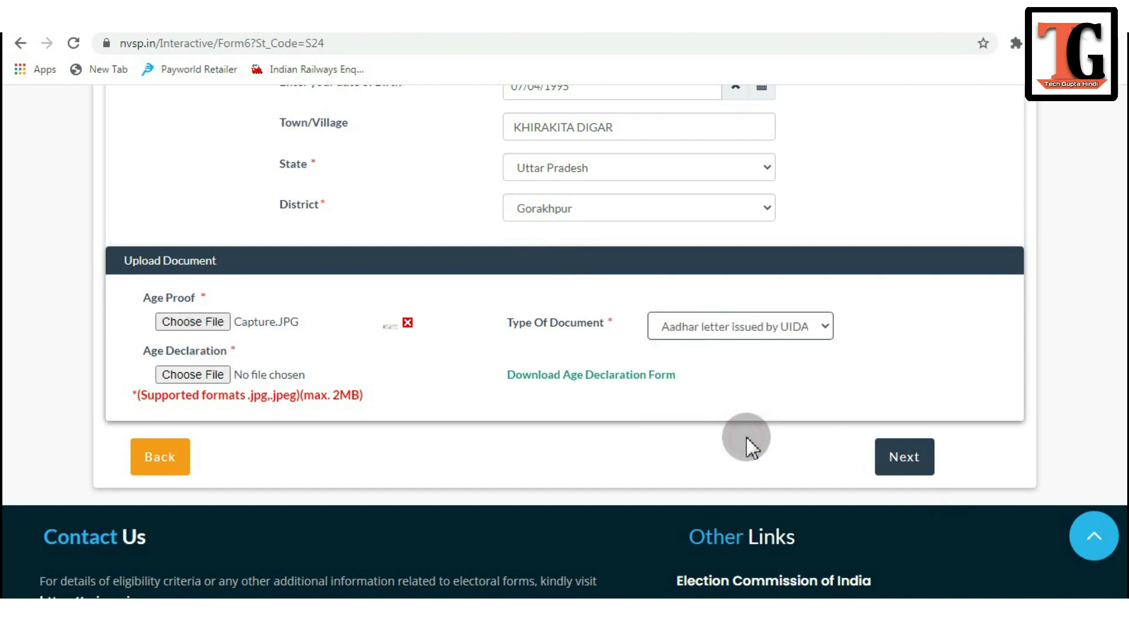
- Attach Capture.JPG as the age declaration and advance to Additional Information
left_click(193, 375)
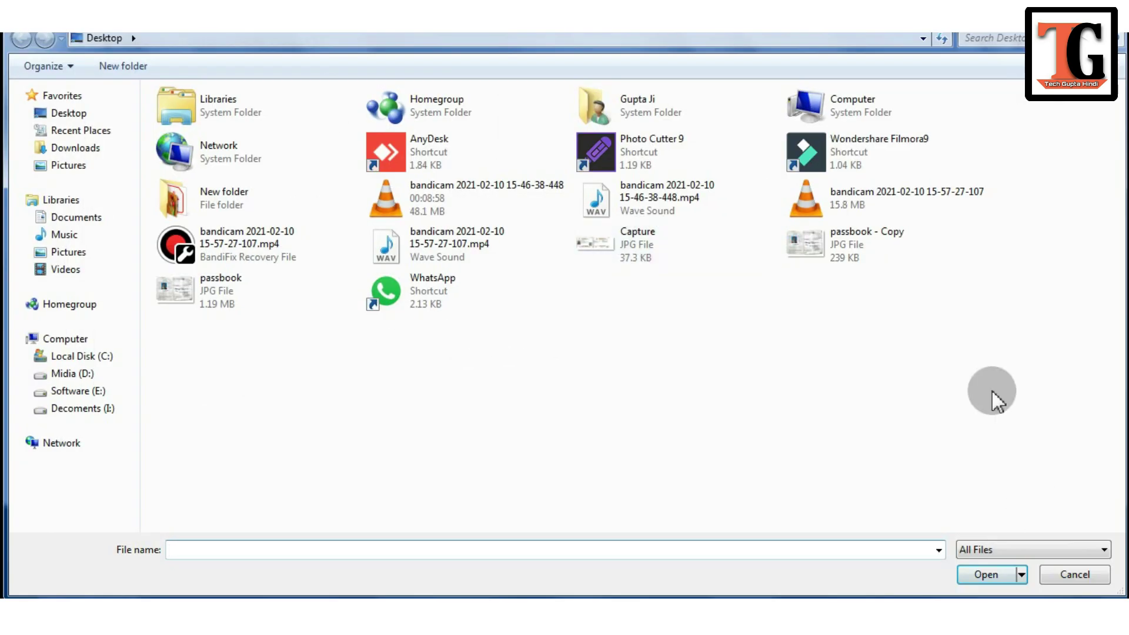
left_click(1063, 575)
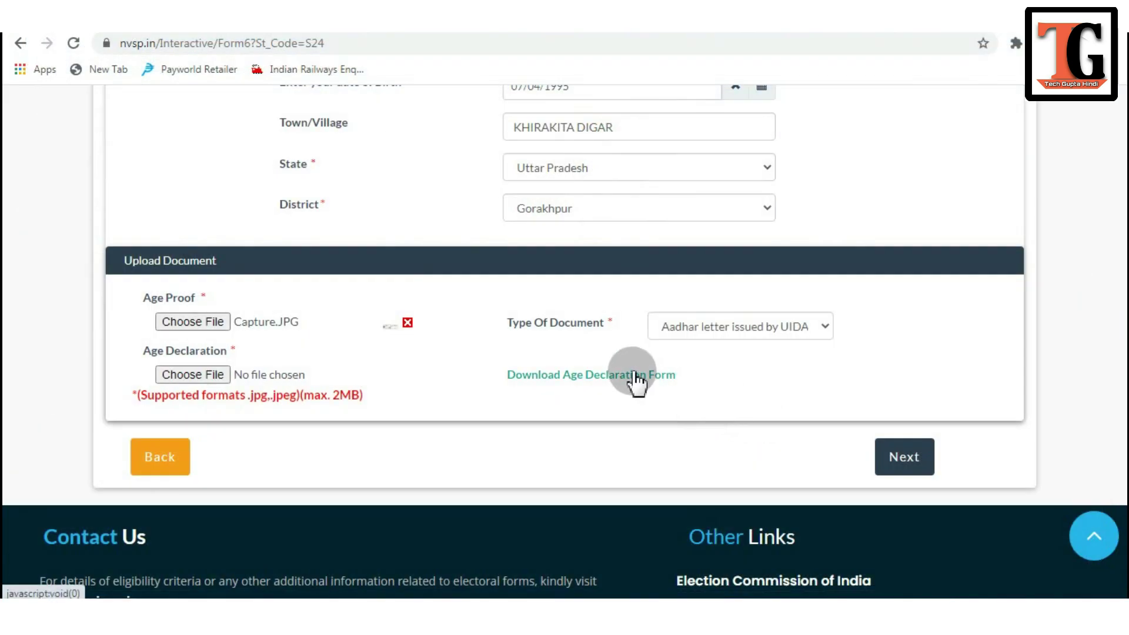
left_click(186, 376)
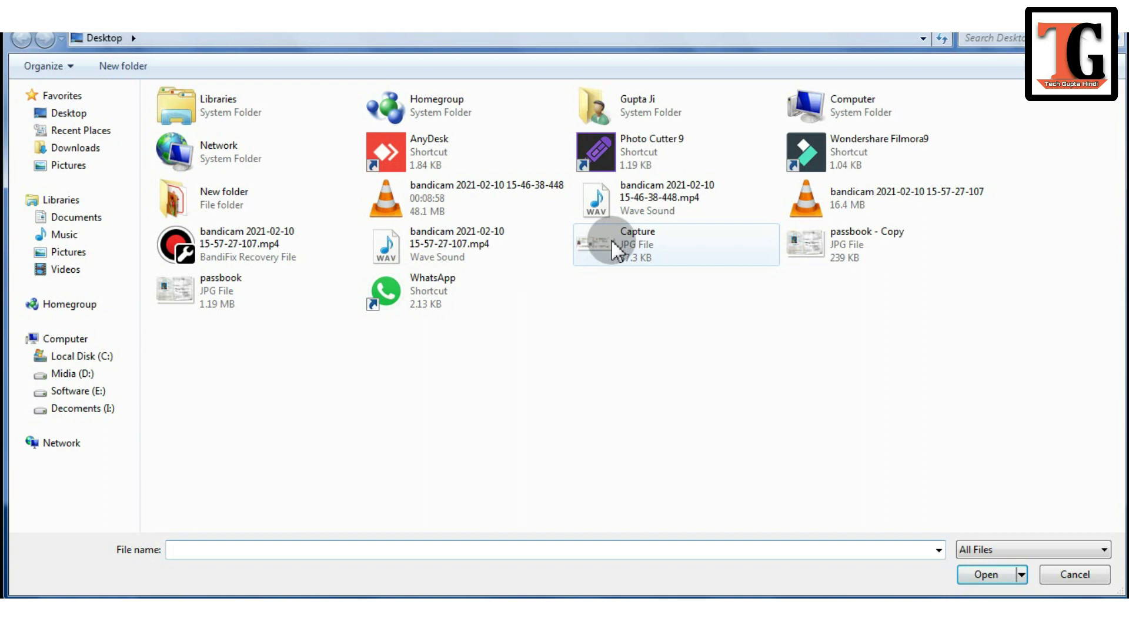
left_click(611, 241)
left_click(994, 575)
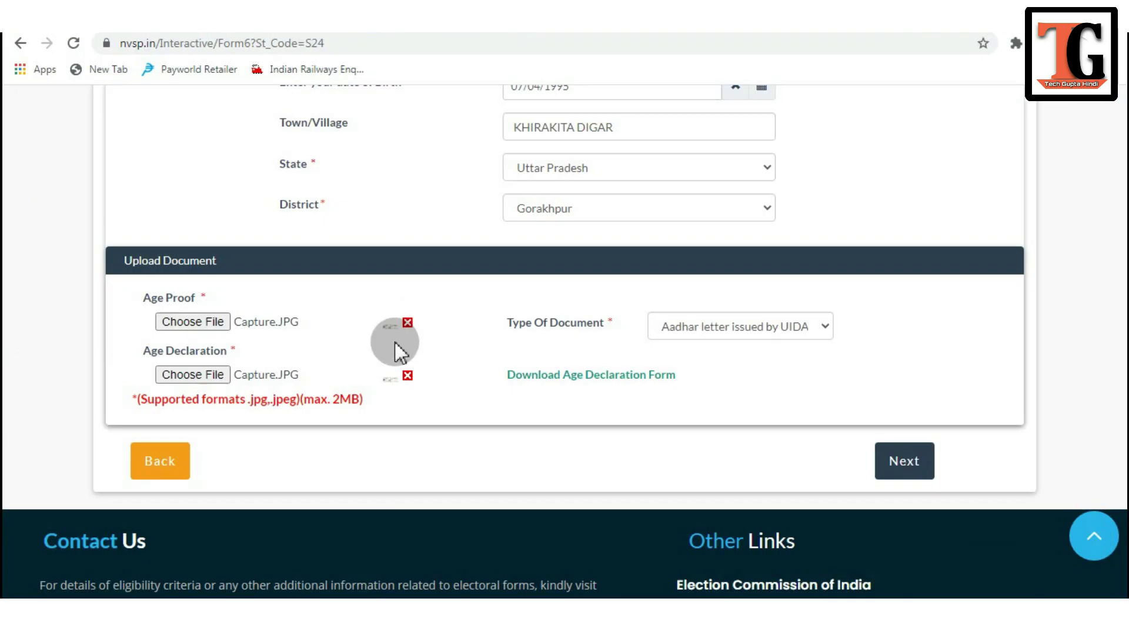
left_click(902, 459)
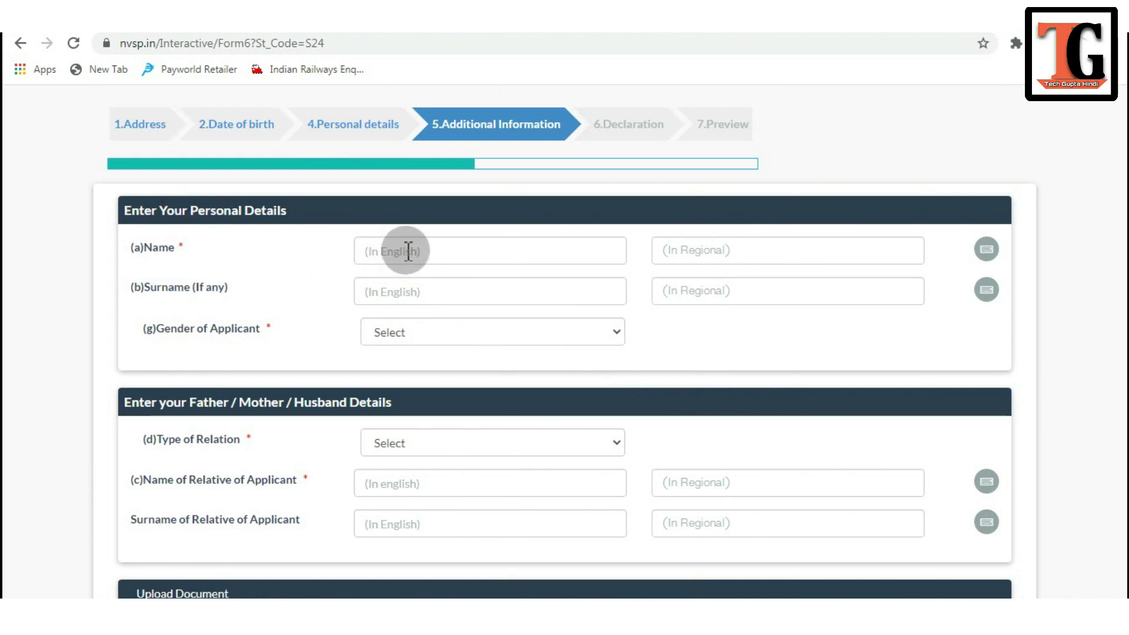
- Enter the applicant's first name and surname with Hindi versions, and set gender to Female
left_click(408, 251)
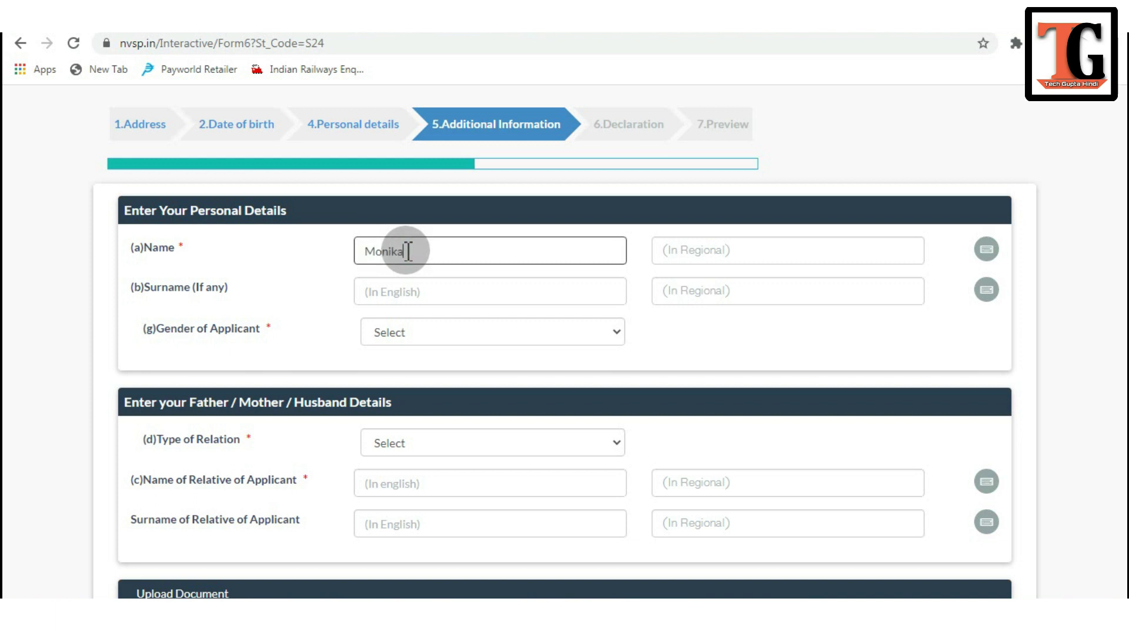
key("Tab")
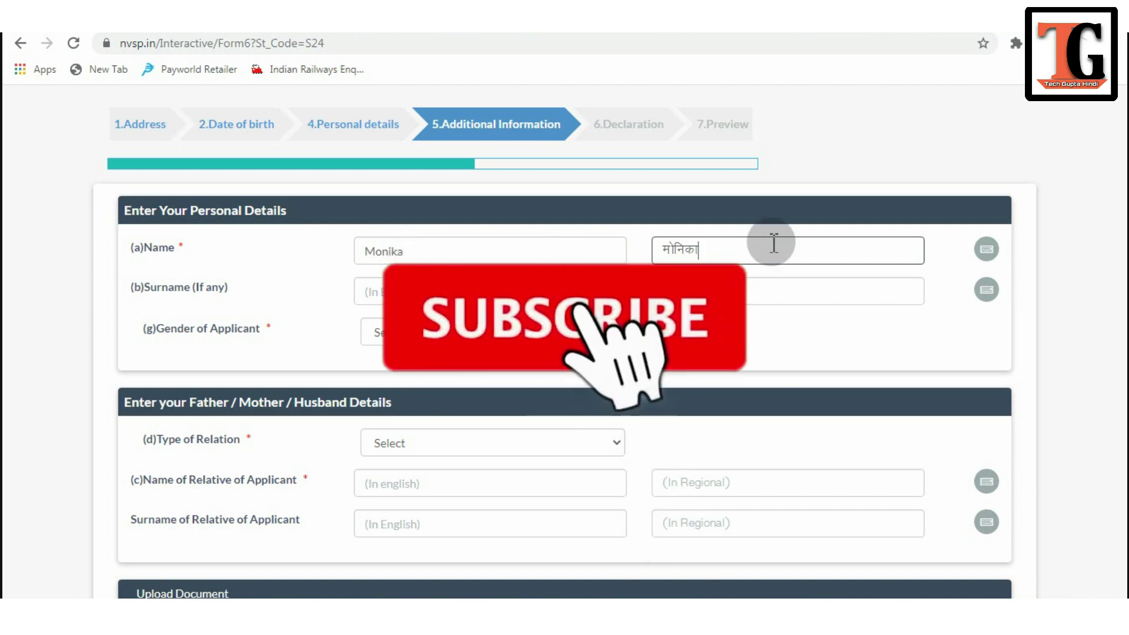
left_click(479, 248)
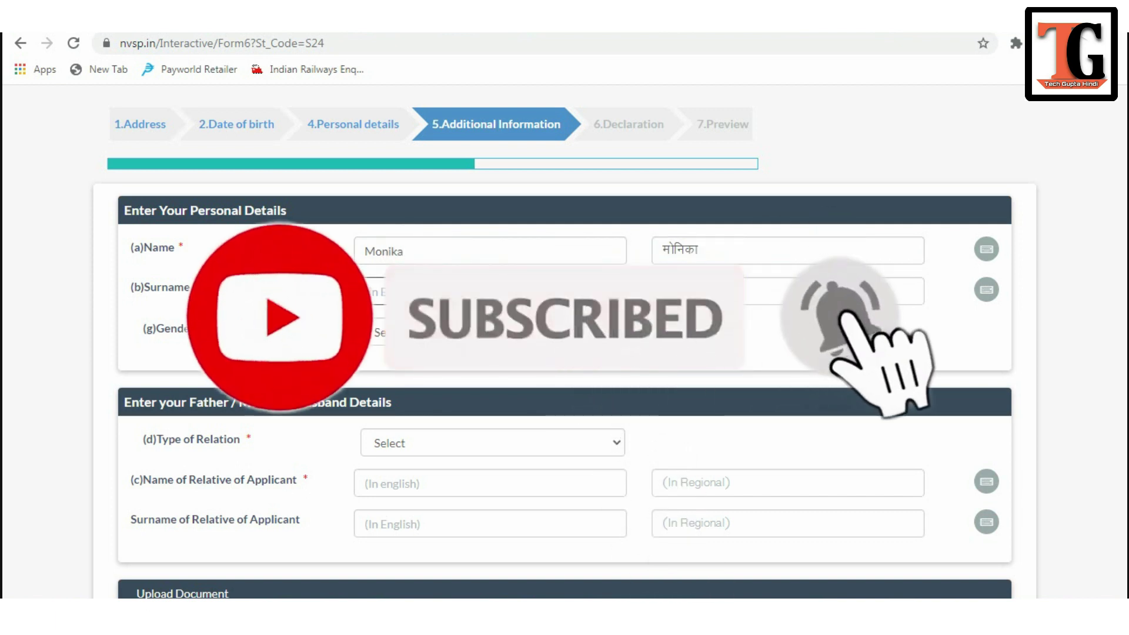
left_click(445, 302)
key("Tab")
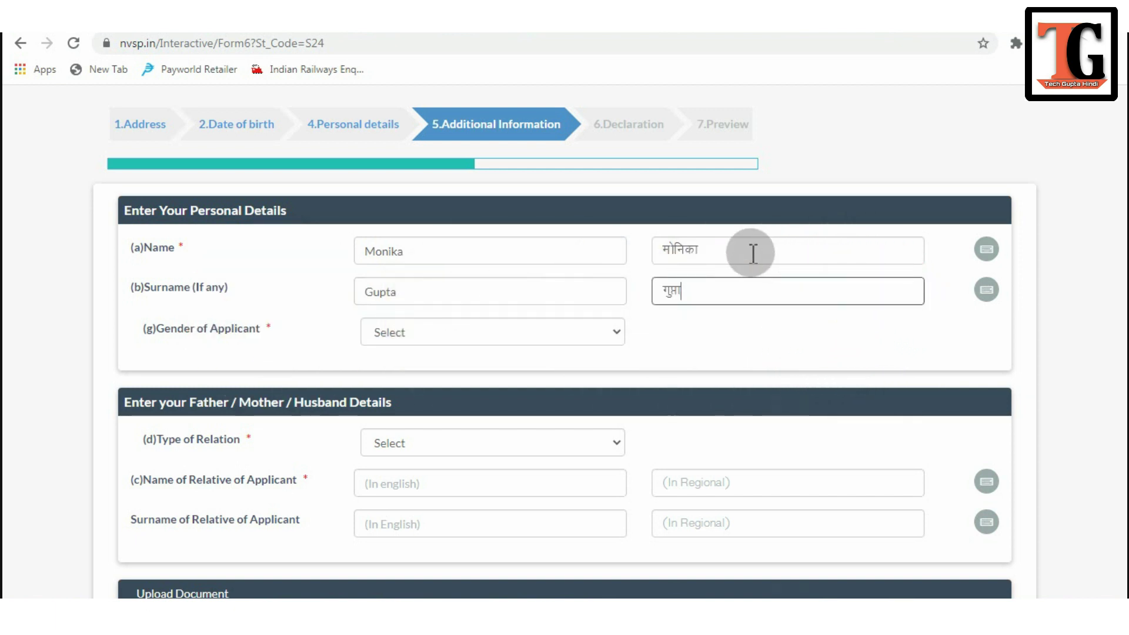
left_click(491, 331)
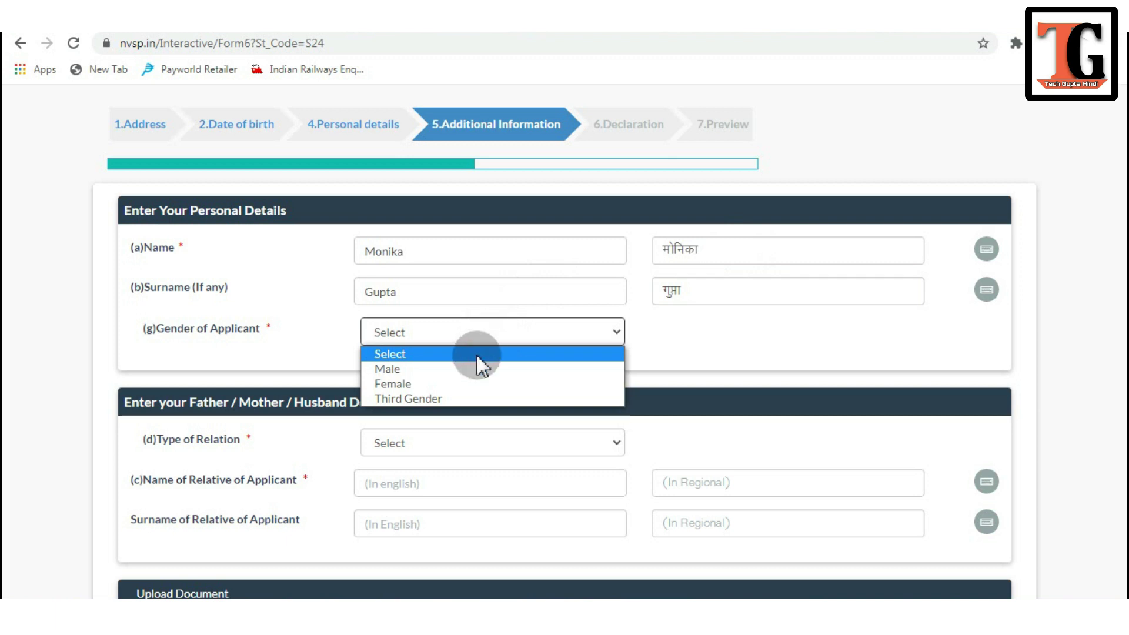
left_click(471, 382)
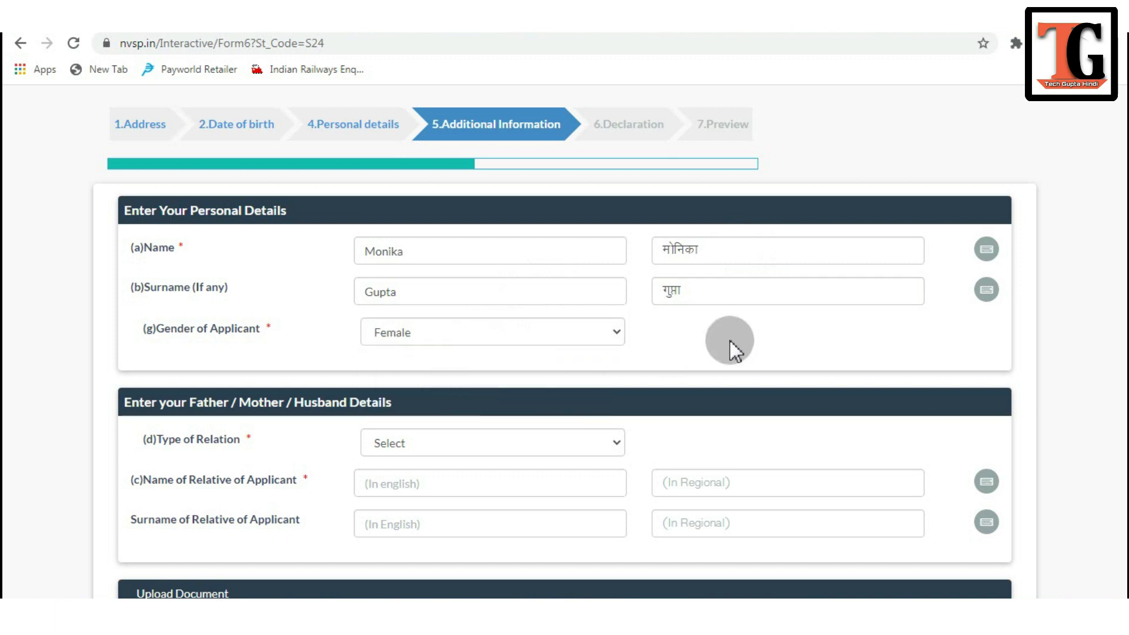
- Set the relation type to Husband and enter the husband's name and surname with Hindi versions
scroll(729, 341, "down", 1)
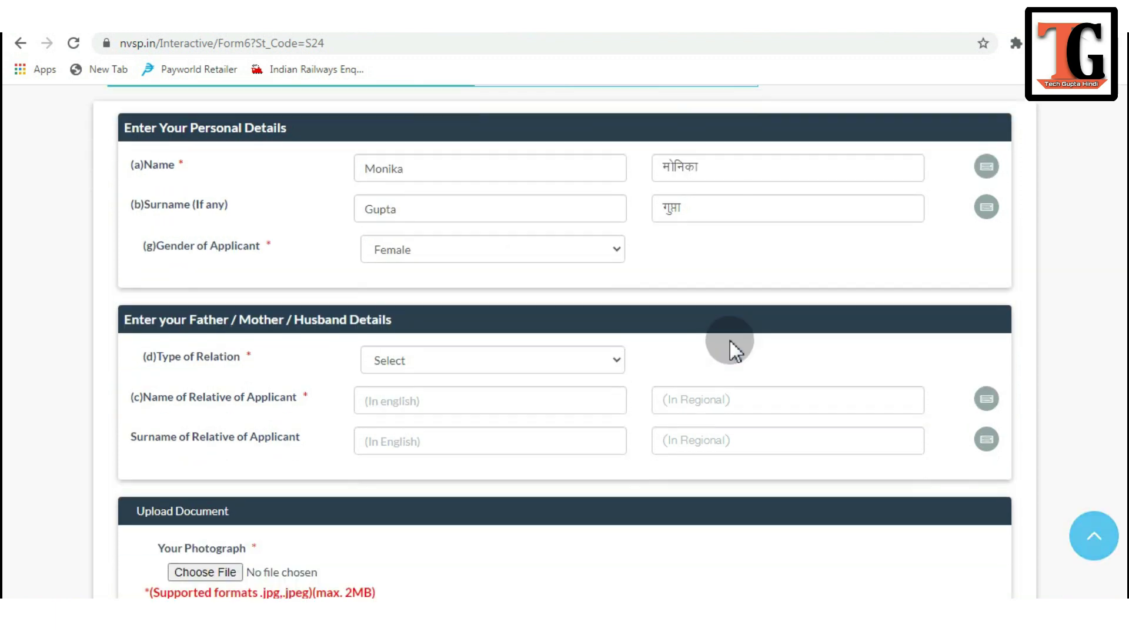
left_click(523, 362)
left_click(515, 428)
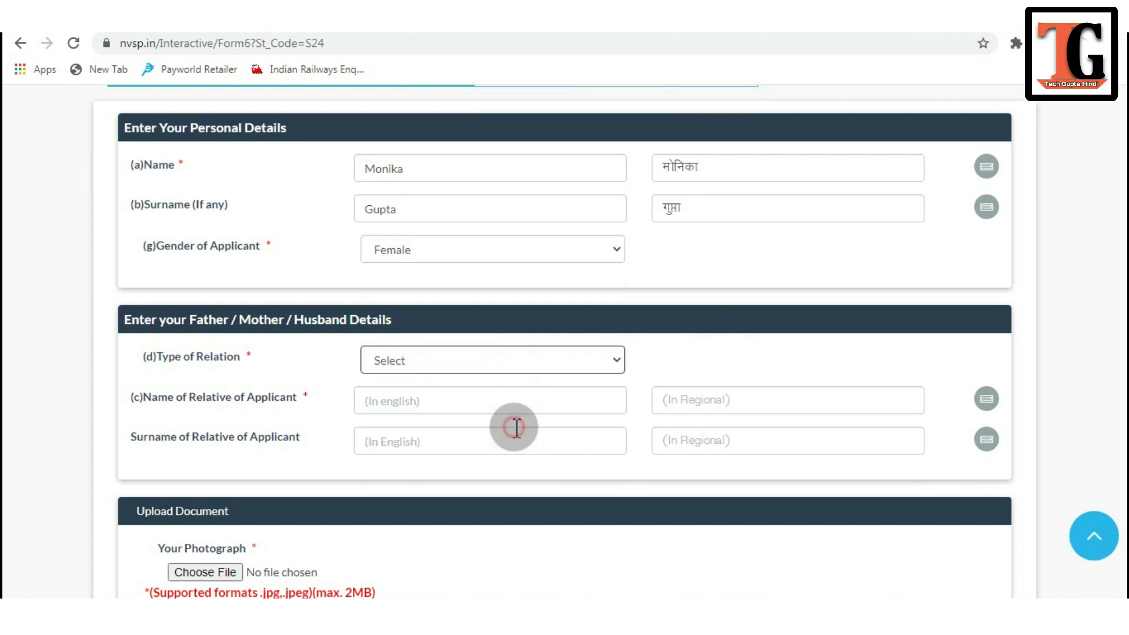
left_click(471, 402)
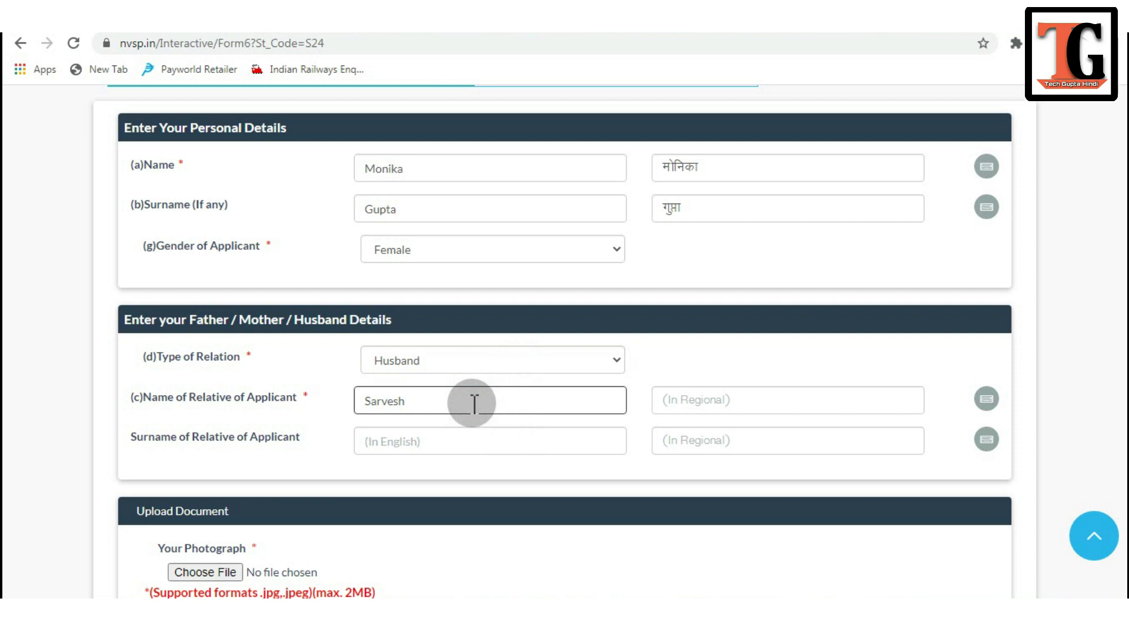
key("Tab")
key("Tab")
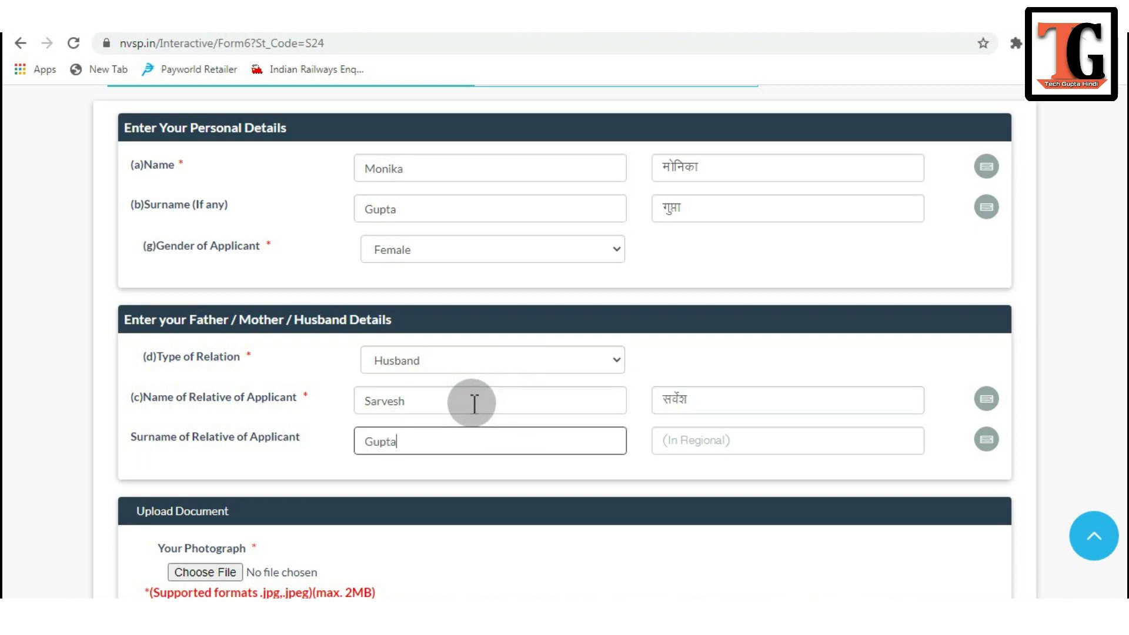
key("Tab")
left_click(694, 491)
scroll(696, 529, "down", 3)
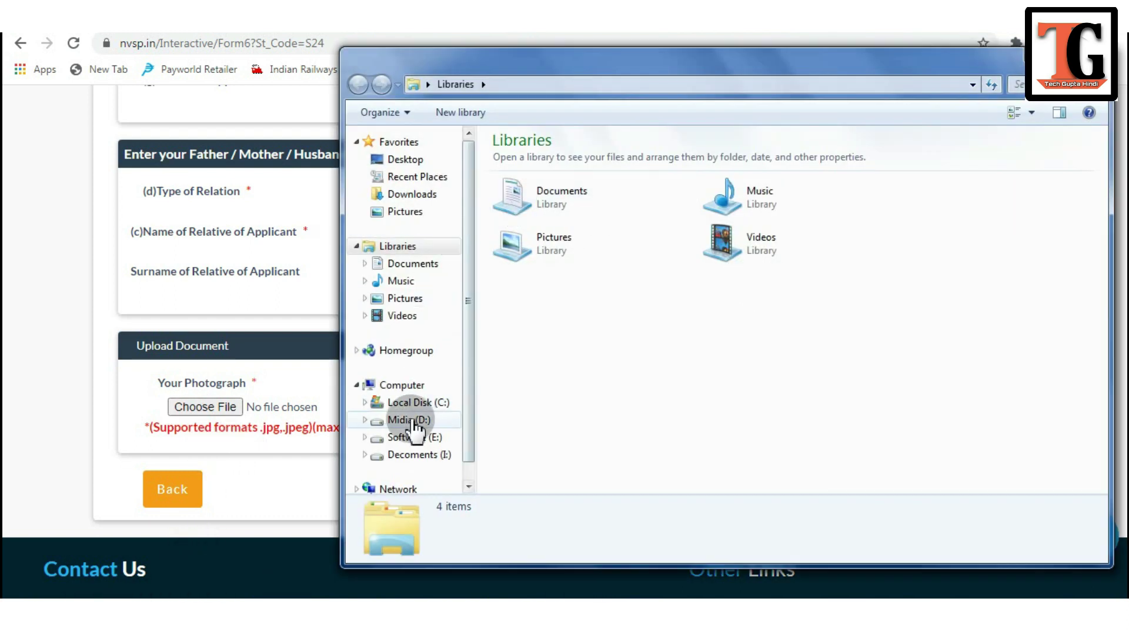
- Attach the applicant's portrait JPG from the D: drive and continue to 6.Declaration
left_click(415, 420)
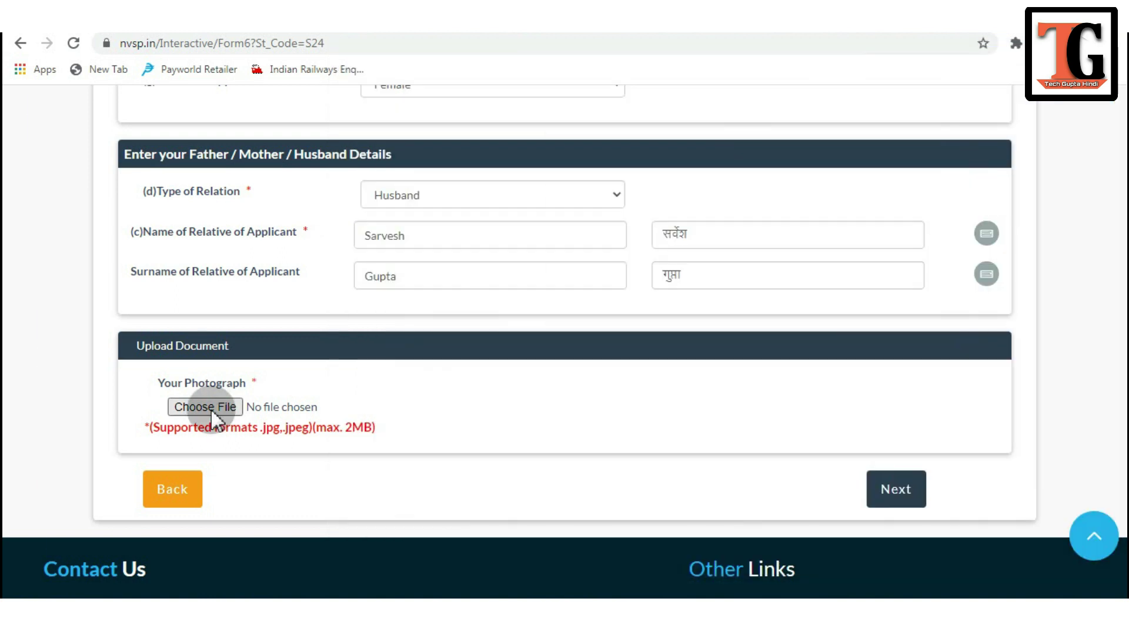
left_click(210, 408)
left_click(800, 241)
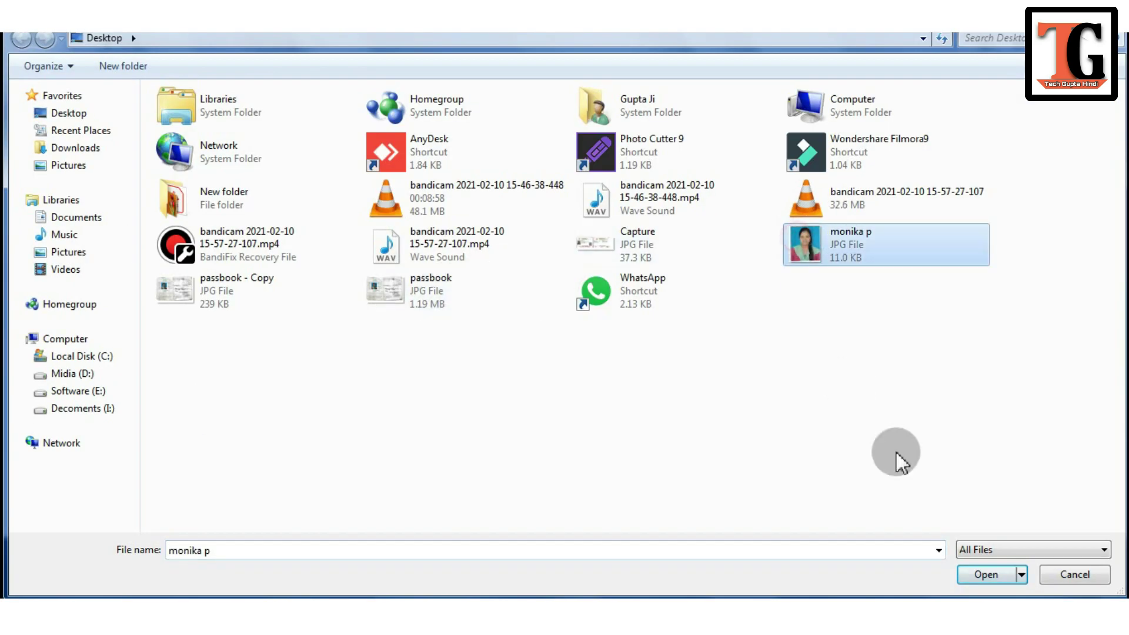
left_click(997, 582)
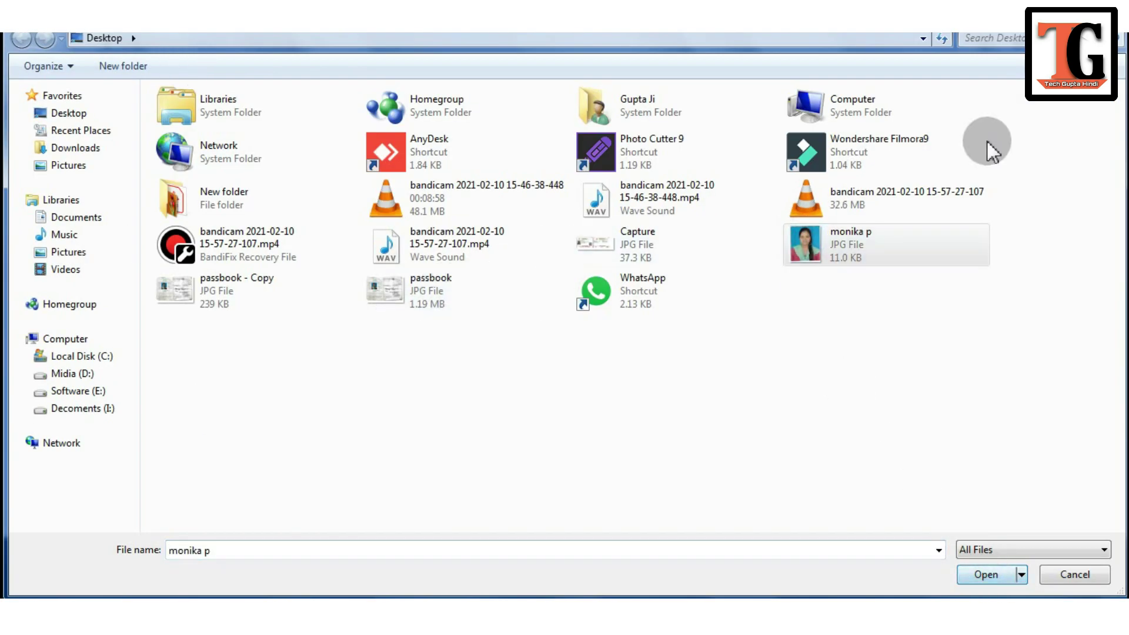
left_click(999, 573)
left_click(876, 494)
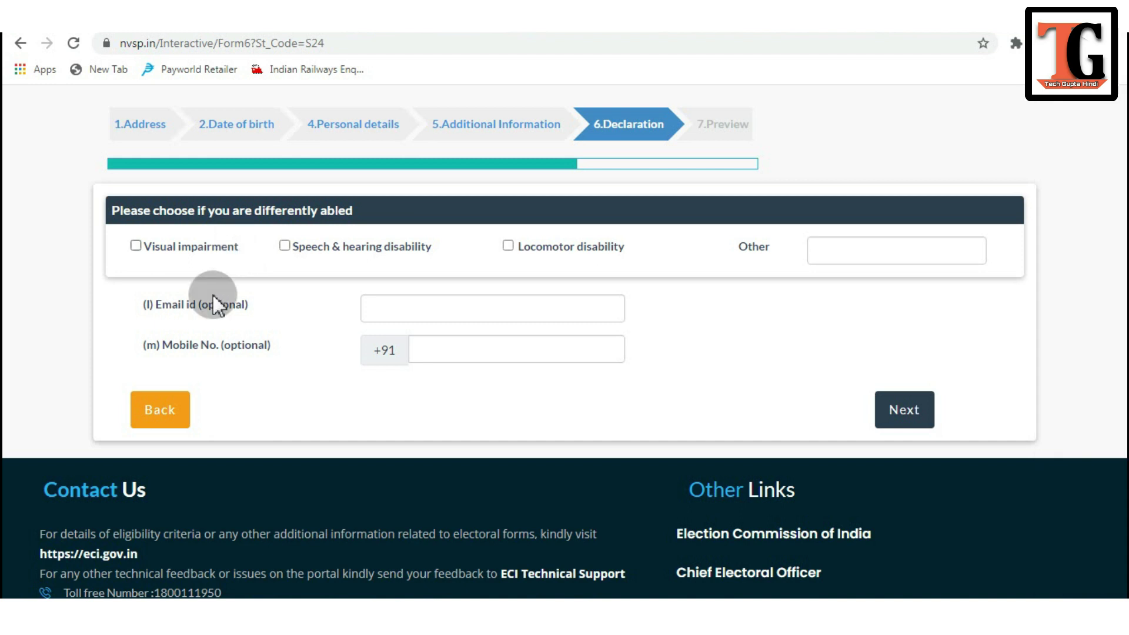
- Enter the applicant's mobile number and continue to 7.Preview
left_click(453, 349)
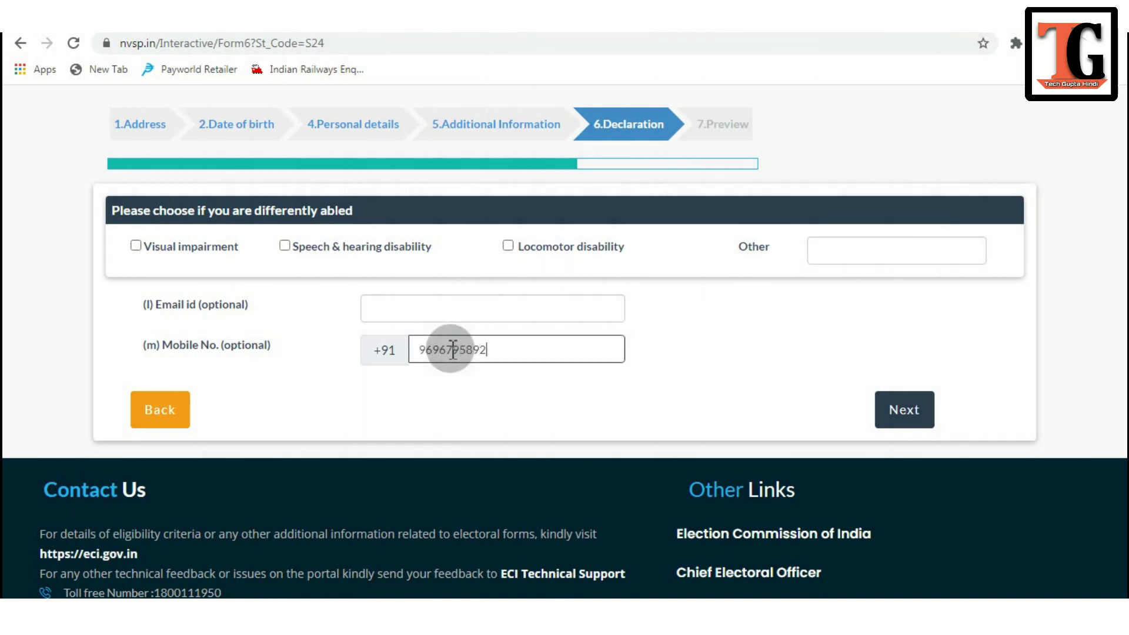
left_click(894, 410)
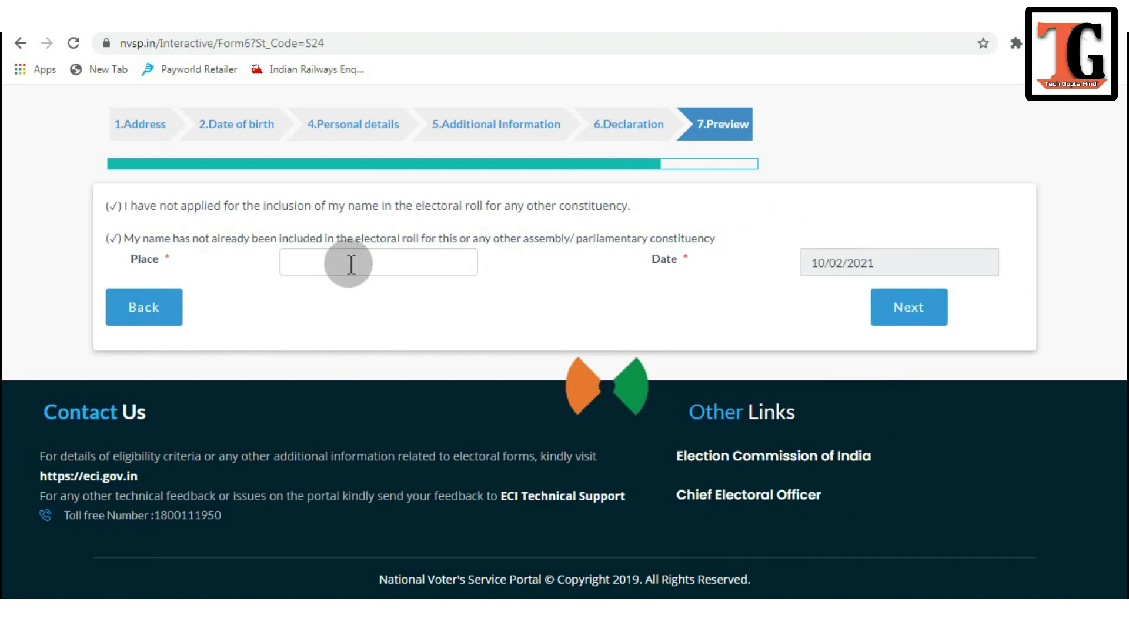
- Set the declaration place to 'gorakhpur' and load the full Form 6 preview
left_click(351, 264)
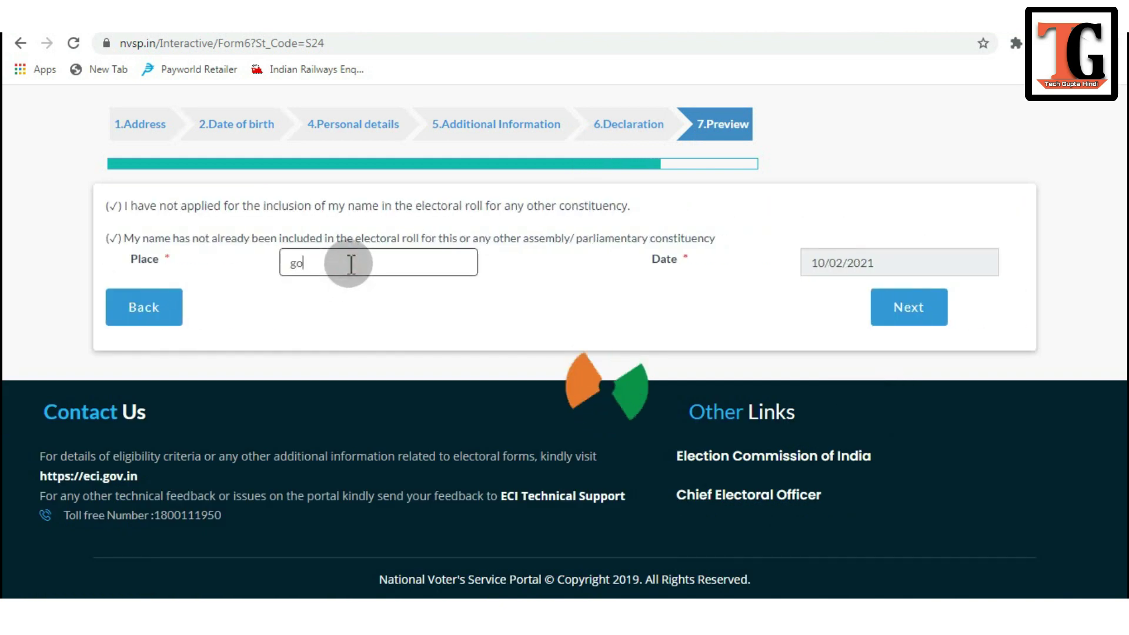
left_click(903, 305)
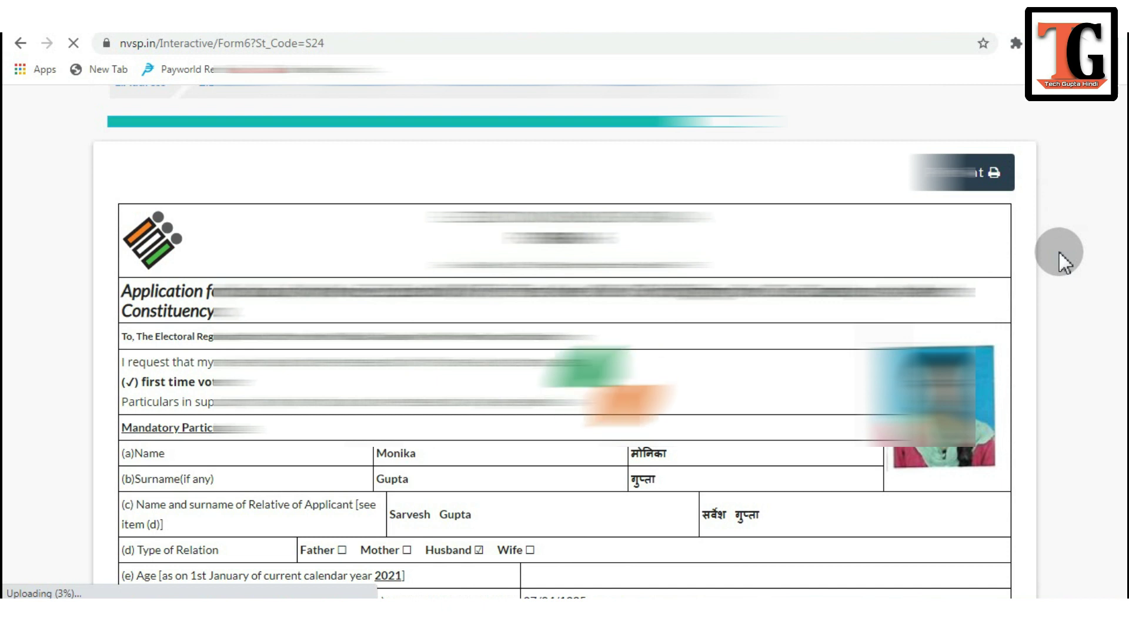
- Scroll through the Form 6 preview to review the applicant's details
scroll(1059, 252, "down", 1)
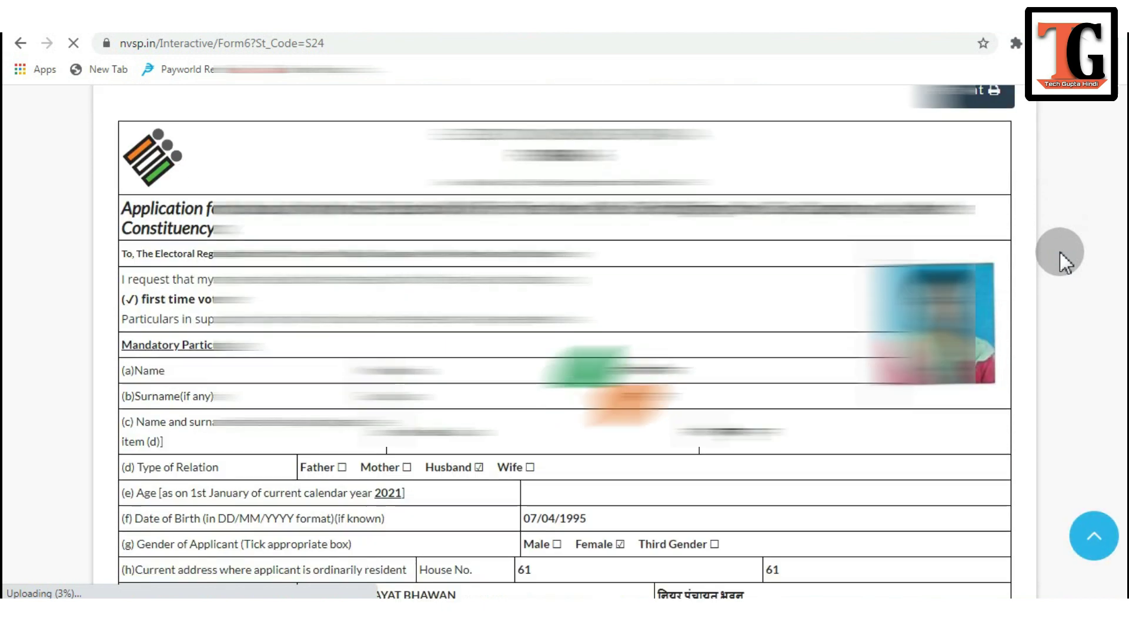
scroll(1060, 252, "down", 15)
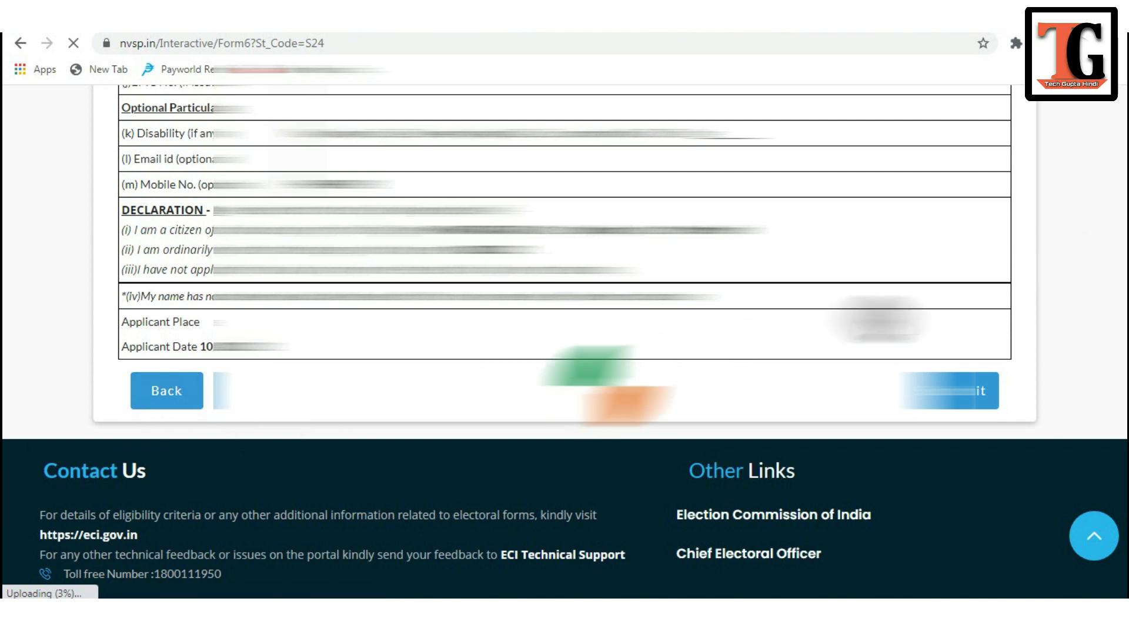
scroll(861, 330, "up", 1)
scroll(861, 329, "up", 4)
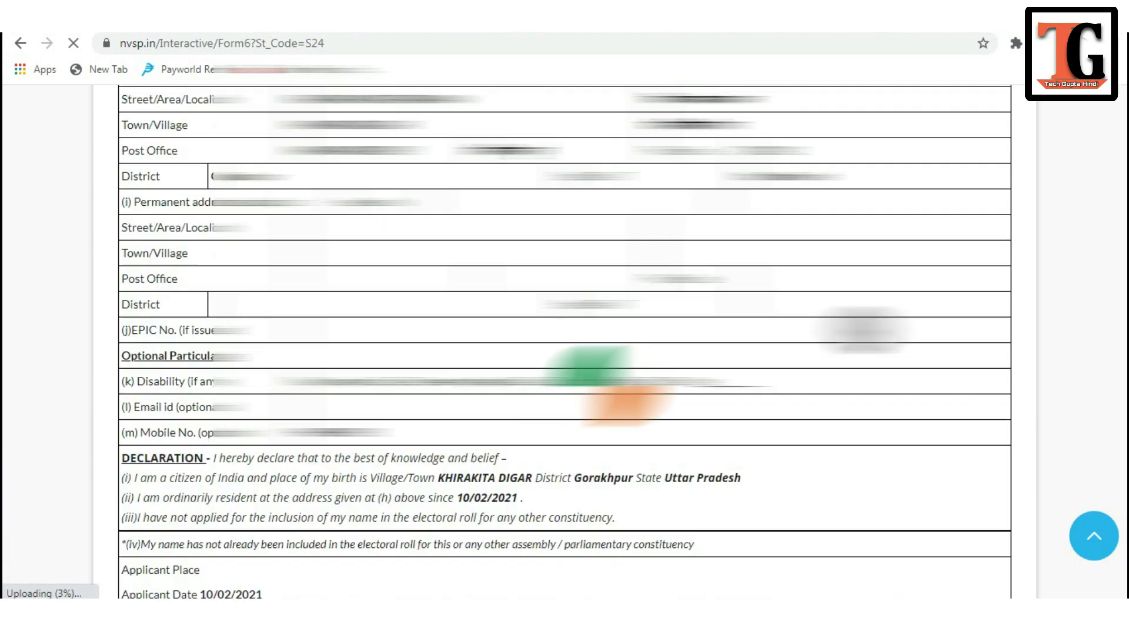
scroll(861, 330, "up", 7)
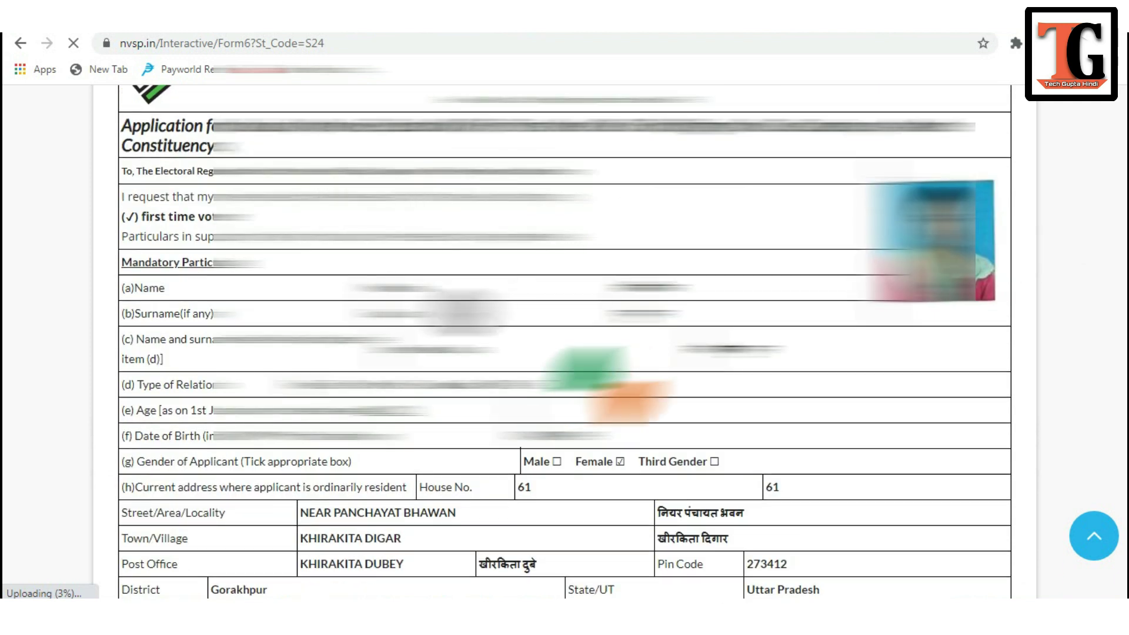
- Submit the reviewed application and launch Snipping Tool to capture the acknowledgement
scroll(842, 447, "down", 3)
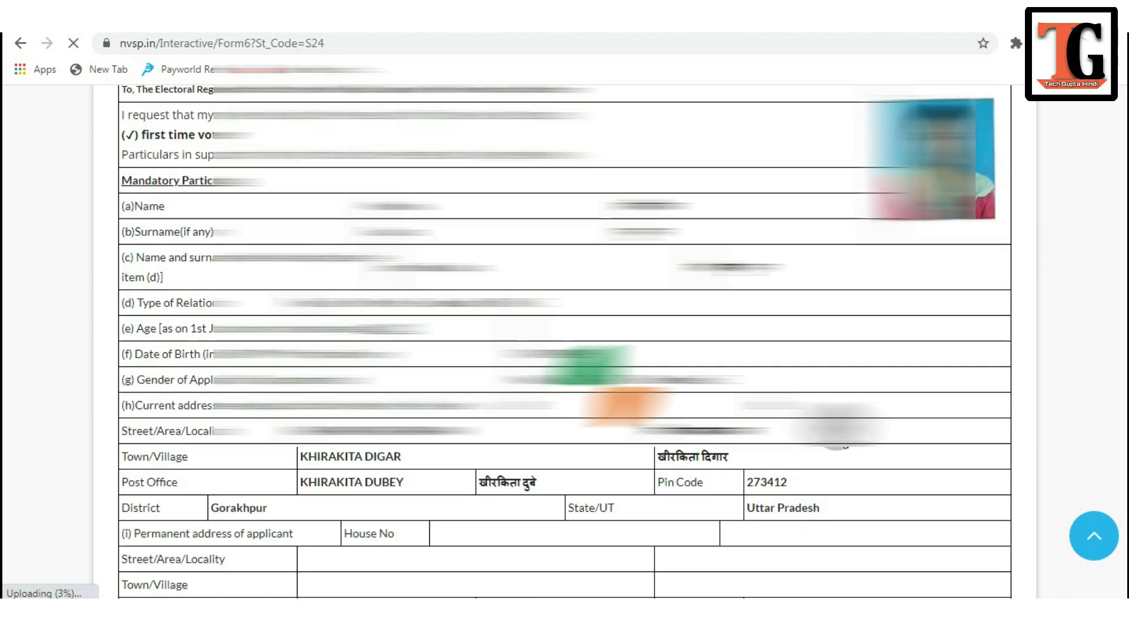
scroll(842, 445, "down", 3)
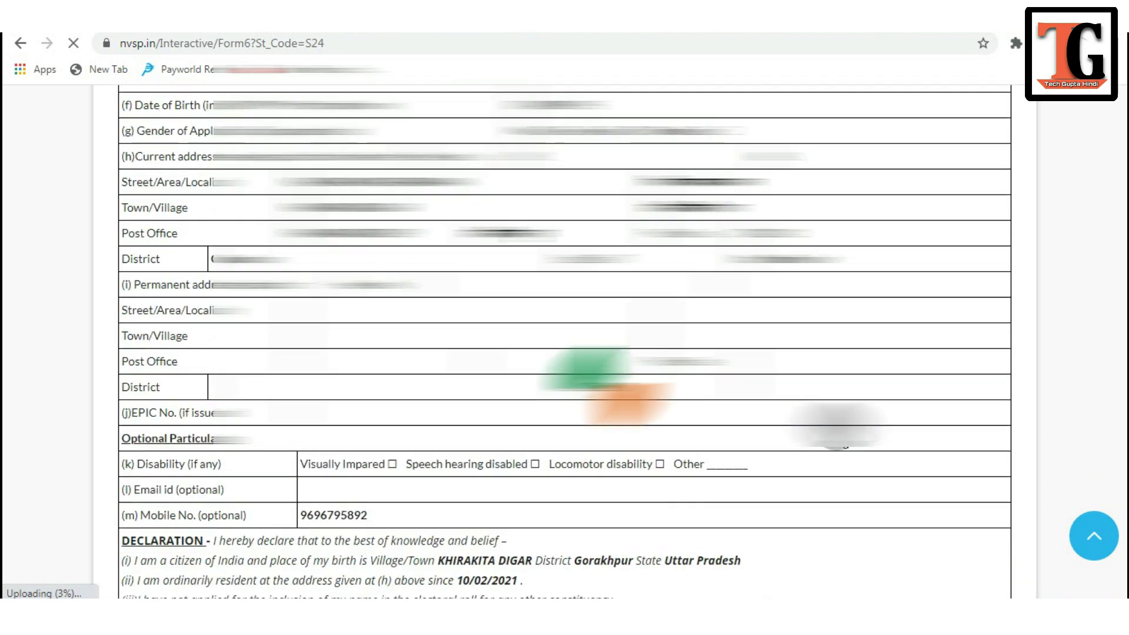
scroll(842, 445, "down", 2)
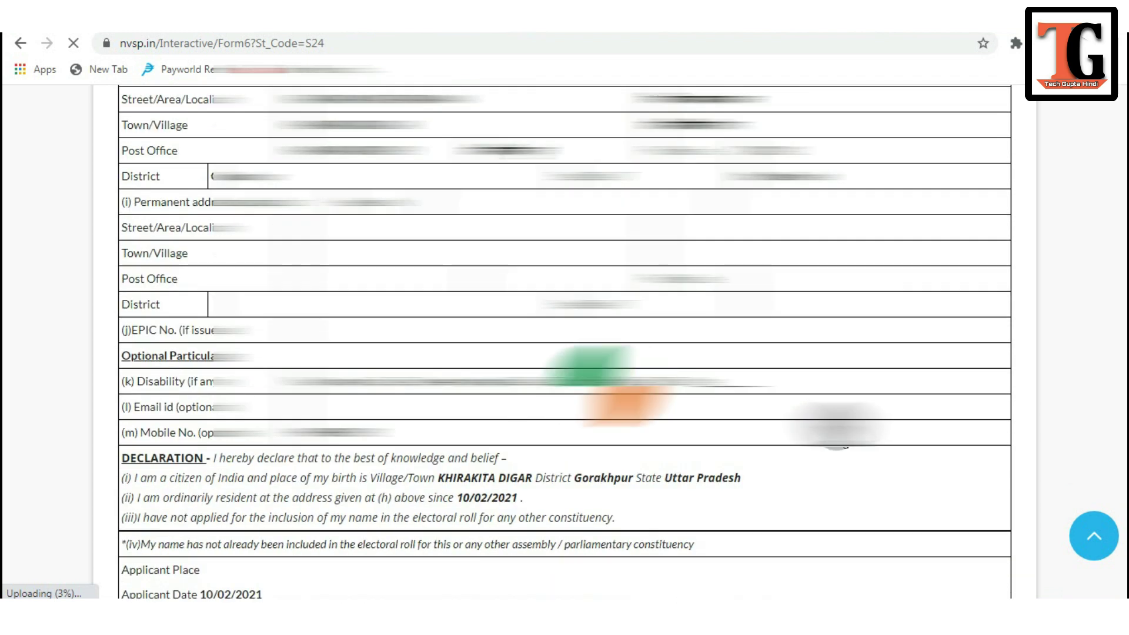
scroll(843, 446, "down", 3)
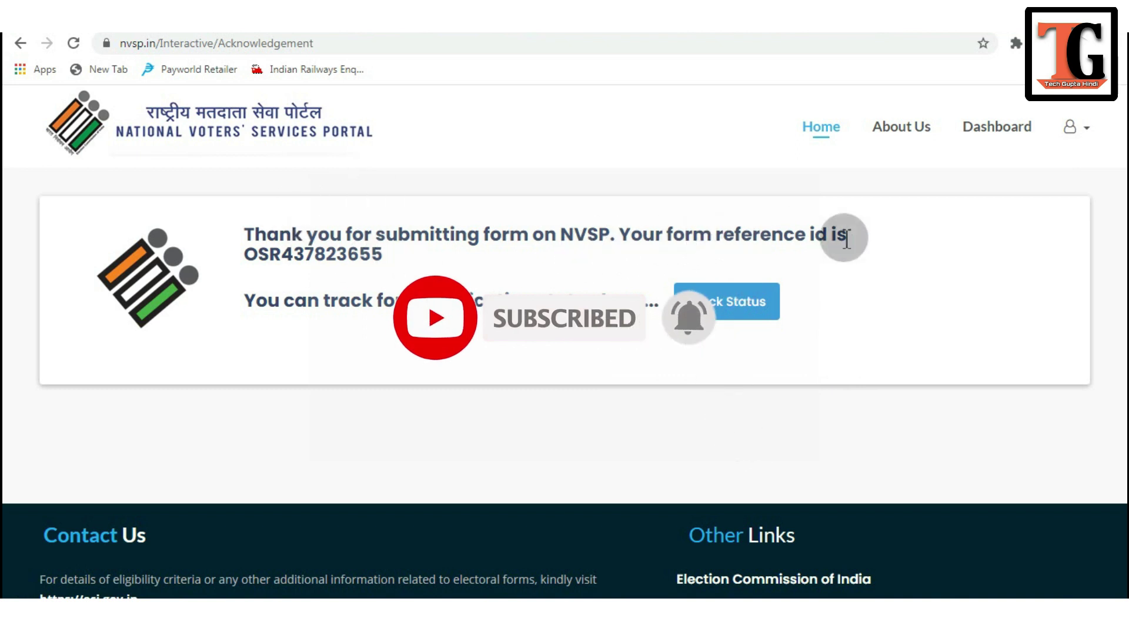
left_click(24, 595)
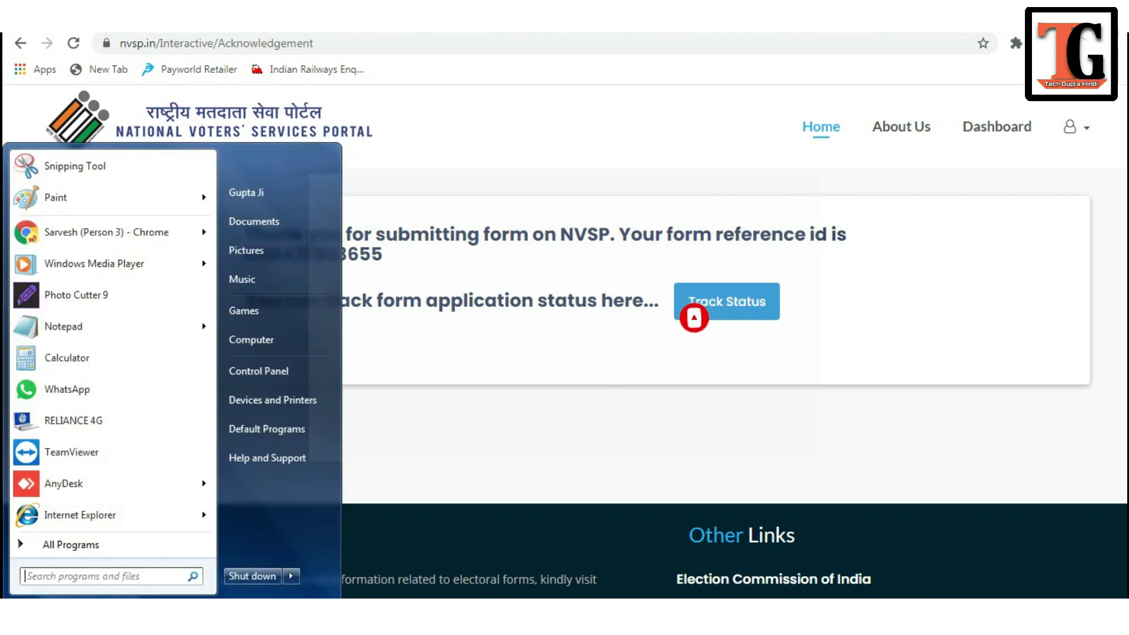
left_click(80, 167)
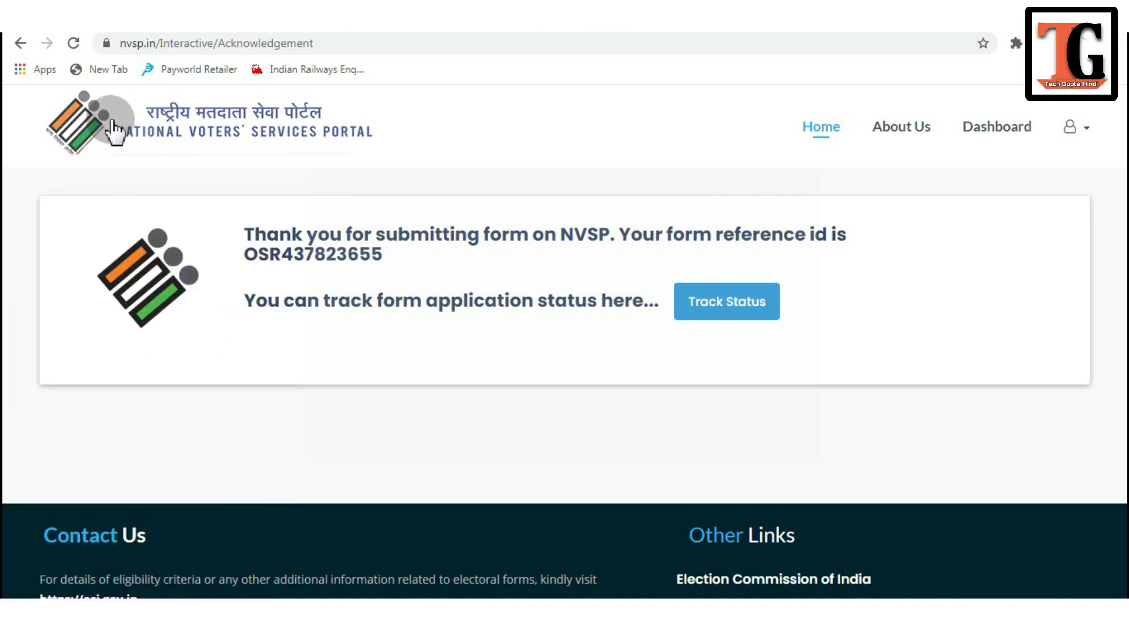
- Snip the acknowledgement area and save it as JPEG 'voite' on the Desktop
left_click_drag(26, 84, 1075, 392)
key("ctrl+n")
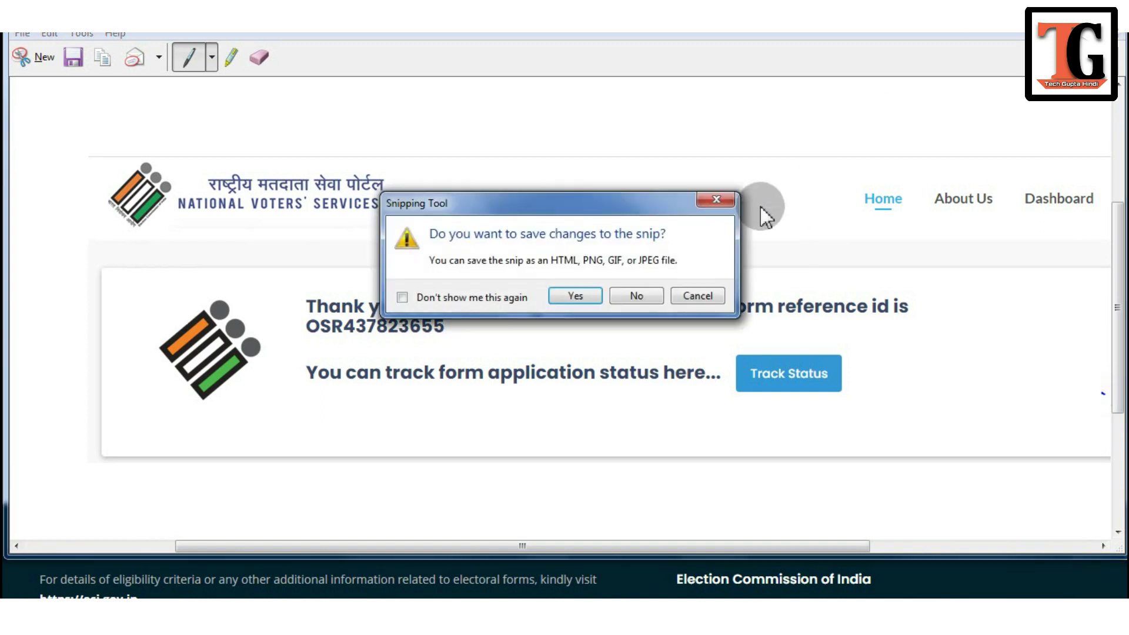
left_click(579, 297)
type("voiter")
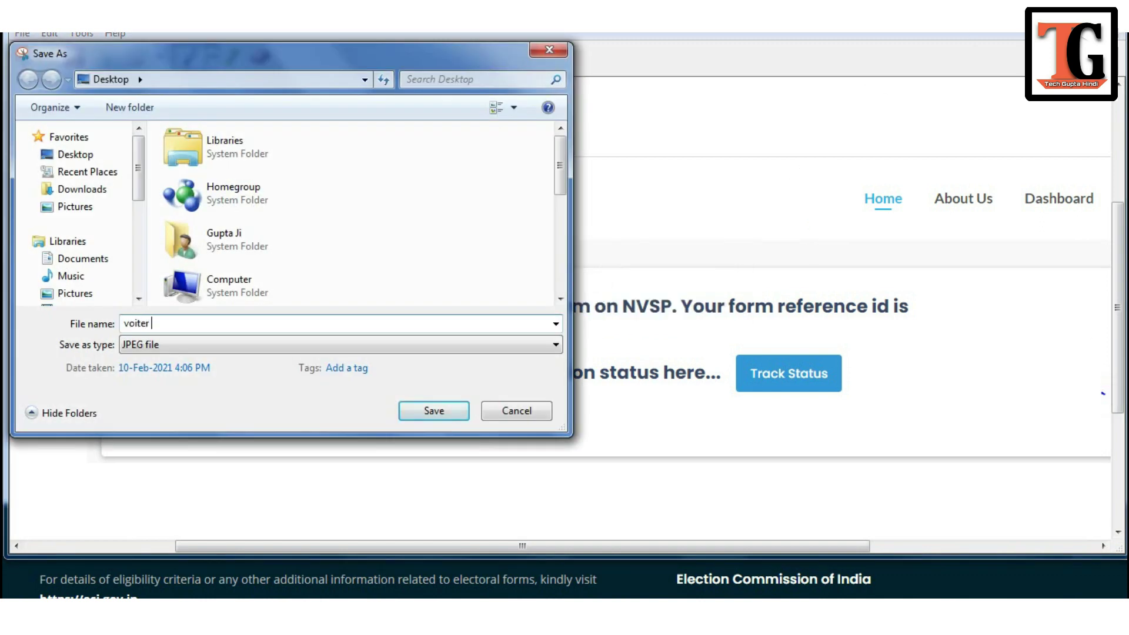
key("Return")
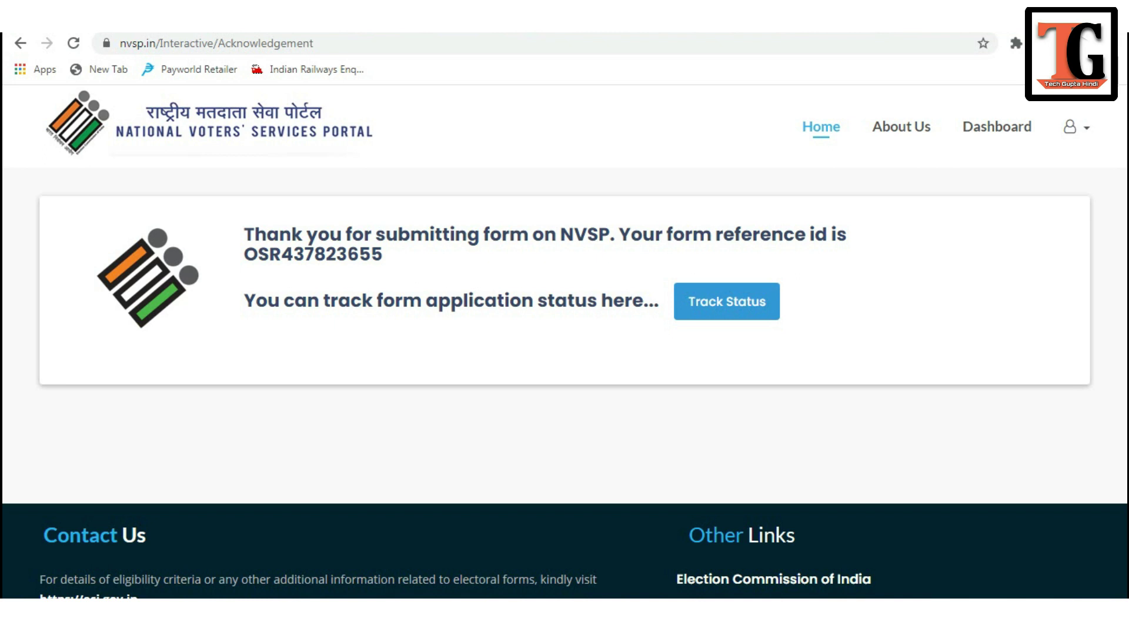
- Go from the home page to Download e-EPIC, searching by EPIC number
left_click(821, 126)
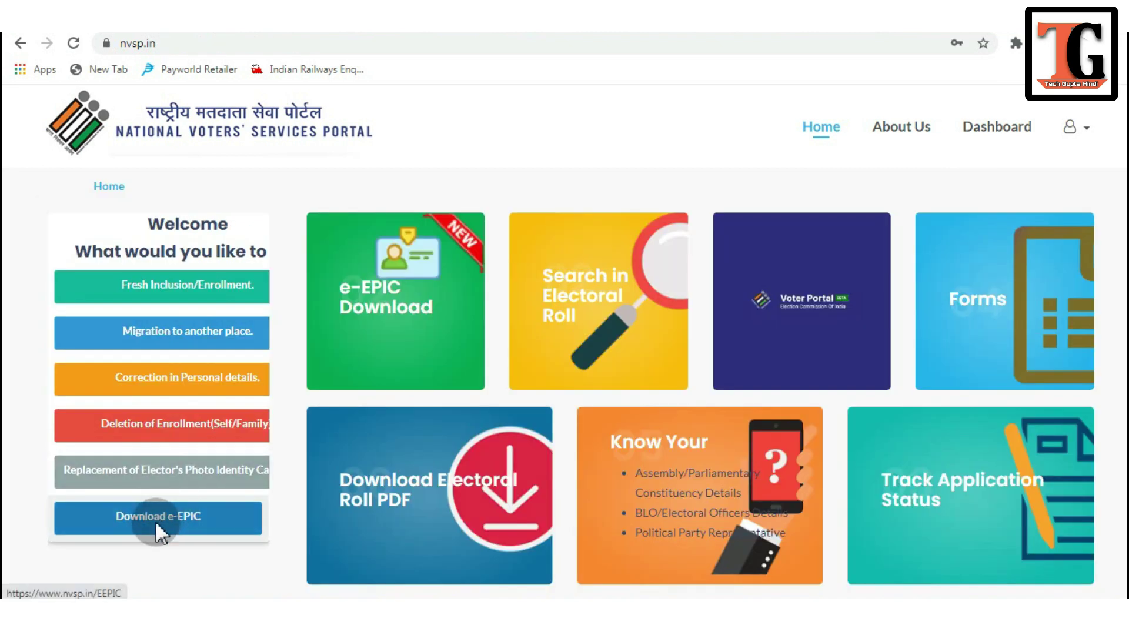
left_click(154, 520)
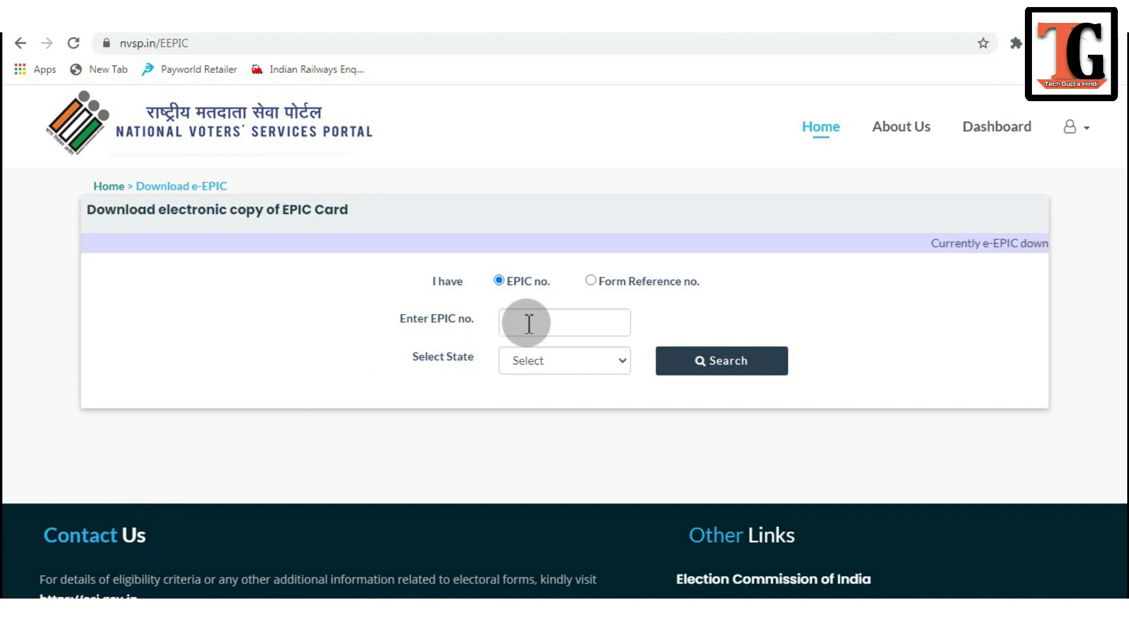
left_click(529, 324)
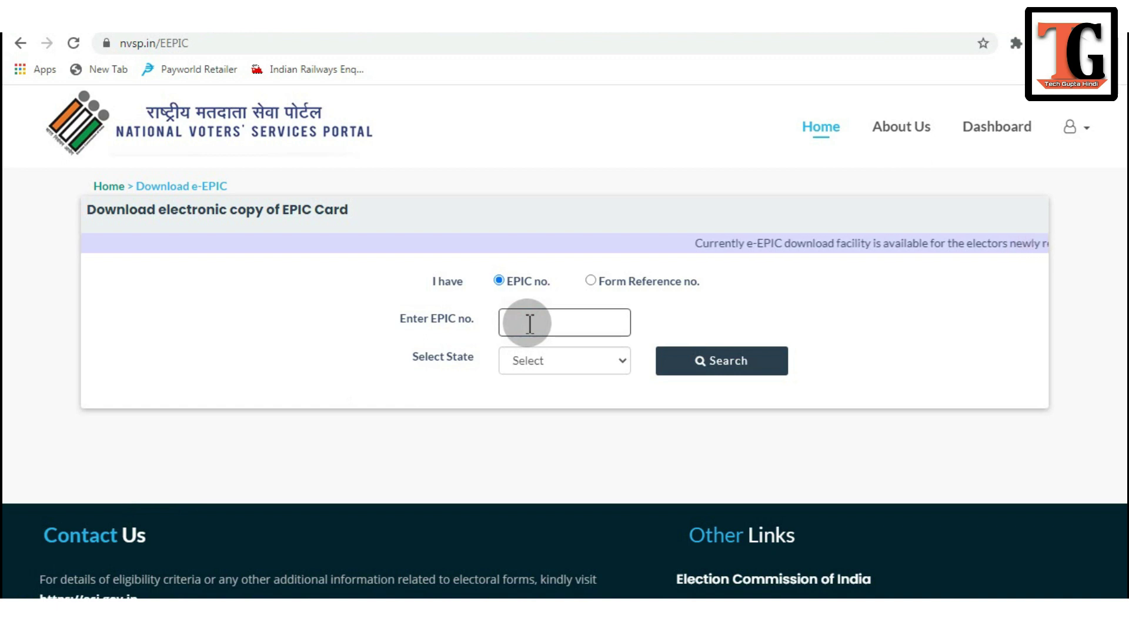
left_click(591, 280)
left_click(573, 321)
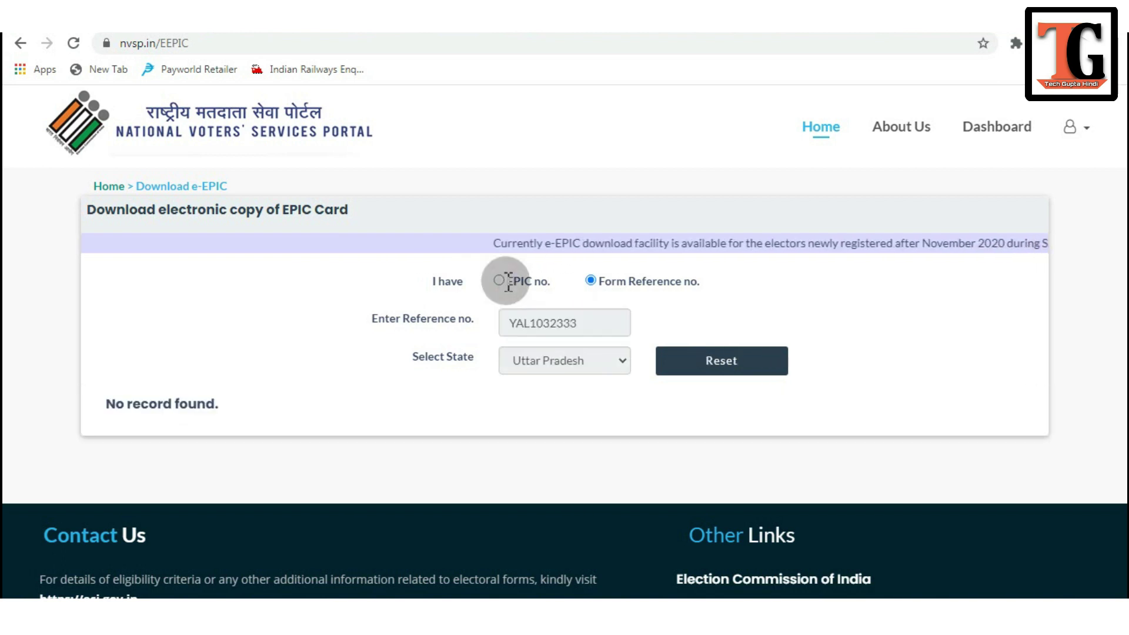
left_click(499, 280)
left_click(555, 322)
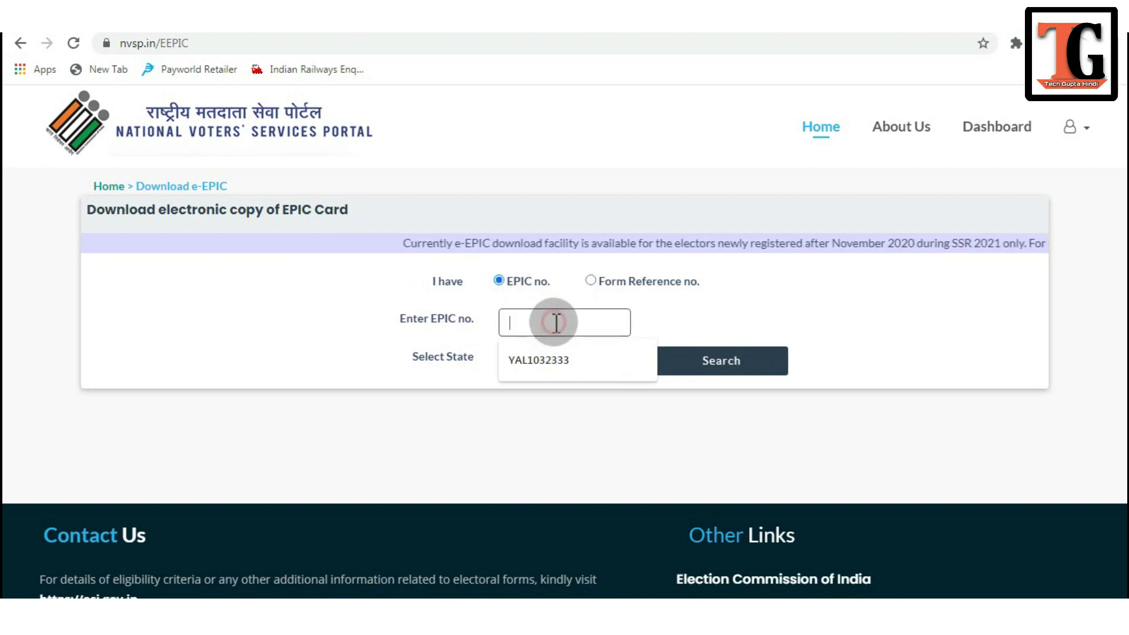